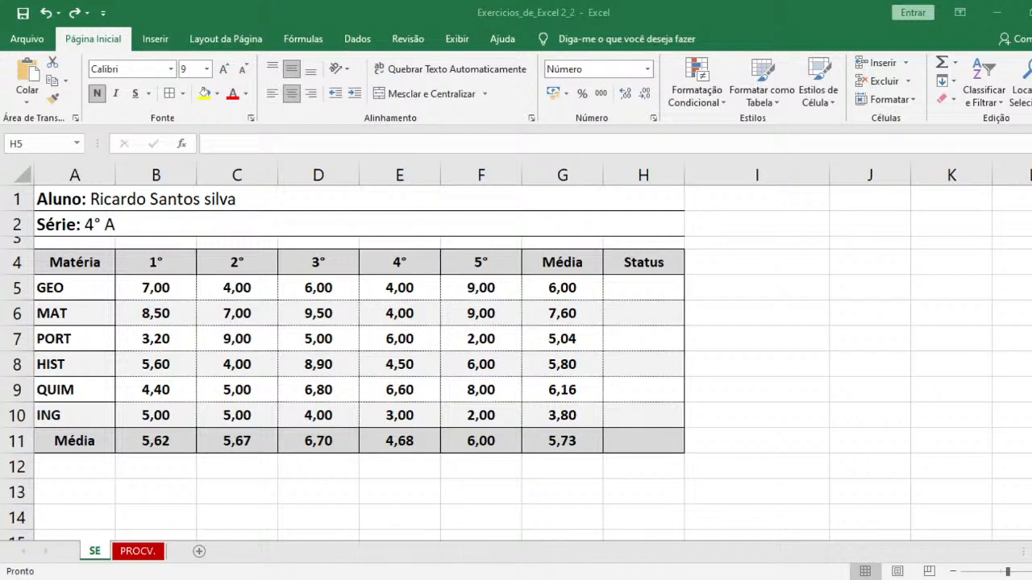
# - Clear the averages in the Média column, cells G5 to G11
pyautogui.click(537, 549)
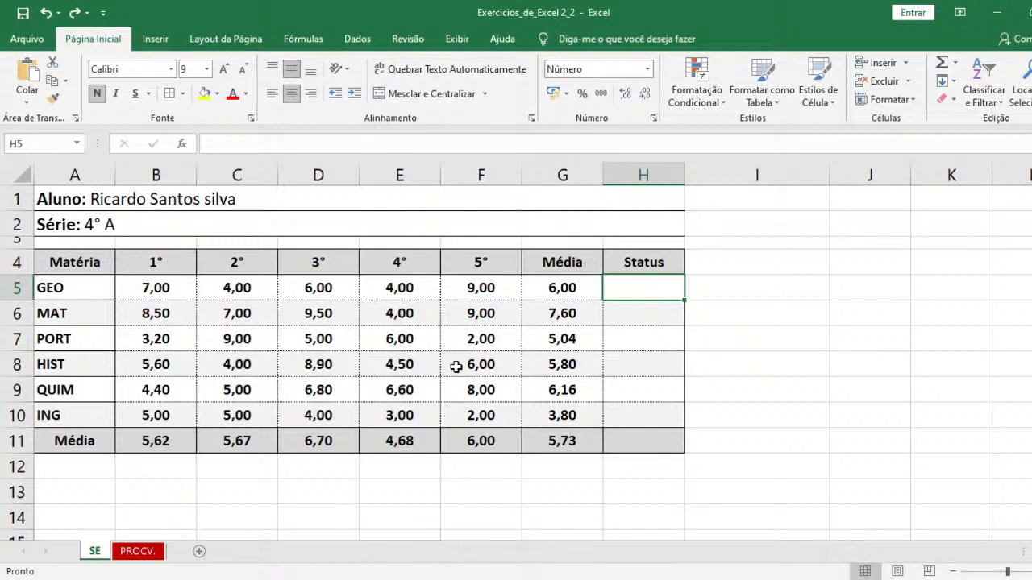
pyautogui.press('Left')
pyautogui.hotkey('ctrl', 'shift', 'Down')
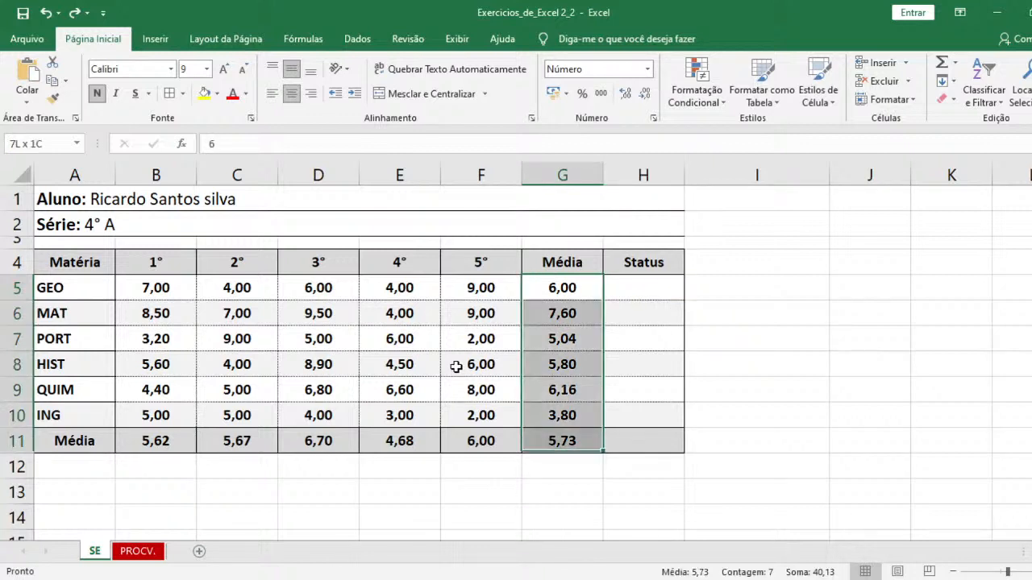
pyautogui.press('Delete')
pyautogui.press('Up')
pyautogui.press('Down')
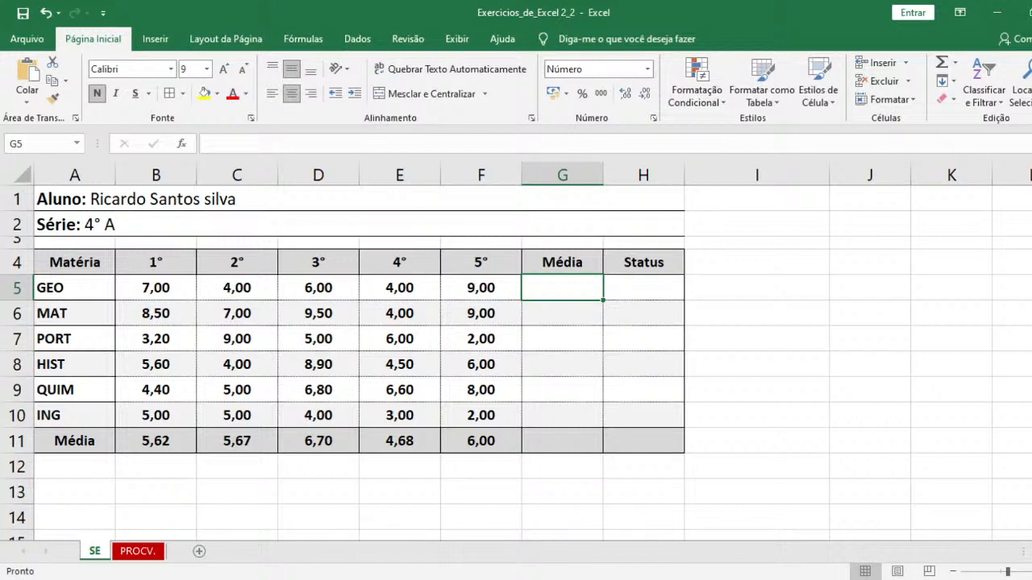
# - Enter the formula =MÉDIA(B5:F5) in G5 to average the GEO grades
pyautogui.write('=')
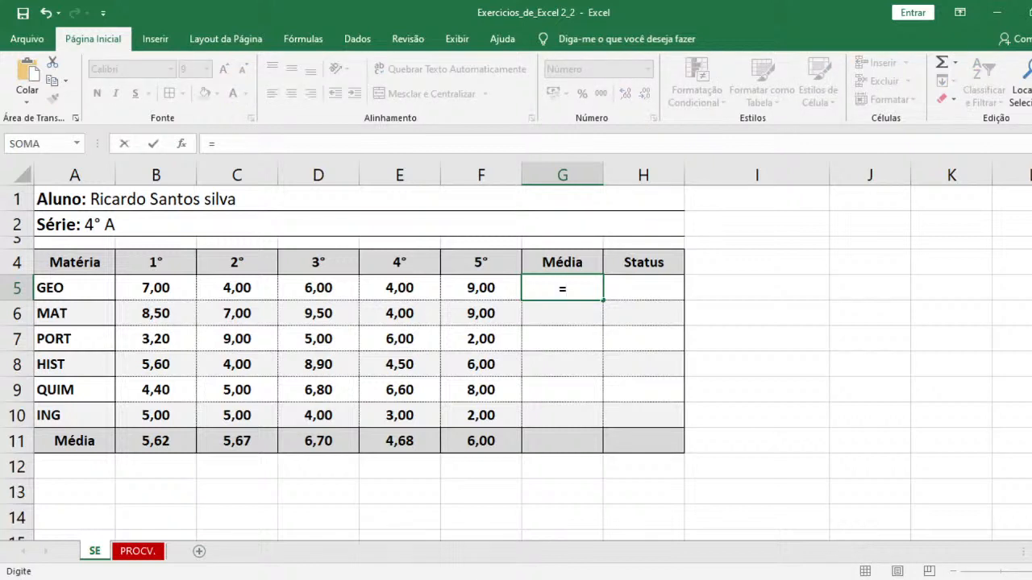
pyautogui.write('média')
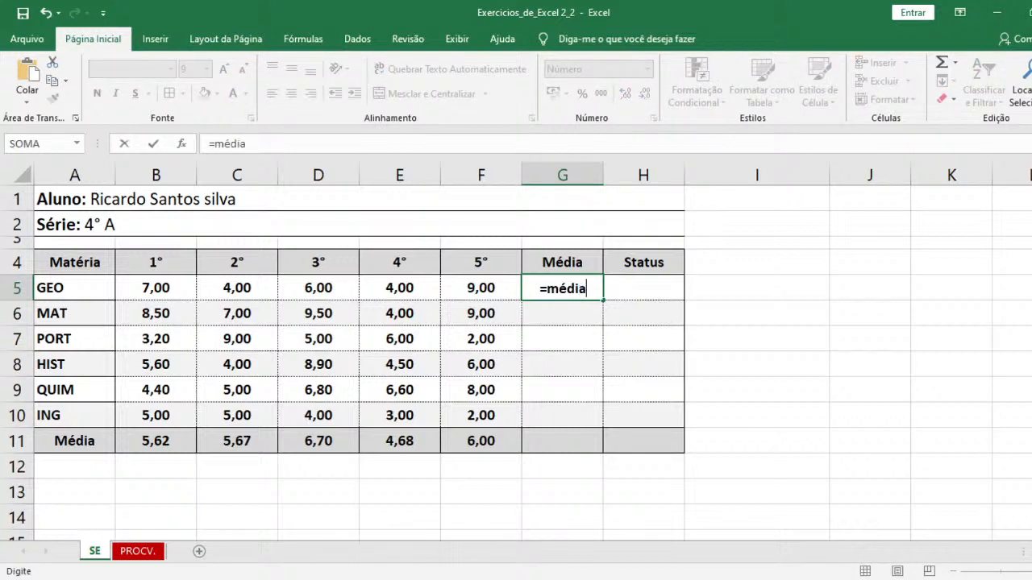
pyautogui.press('Tab')
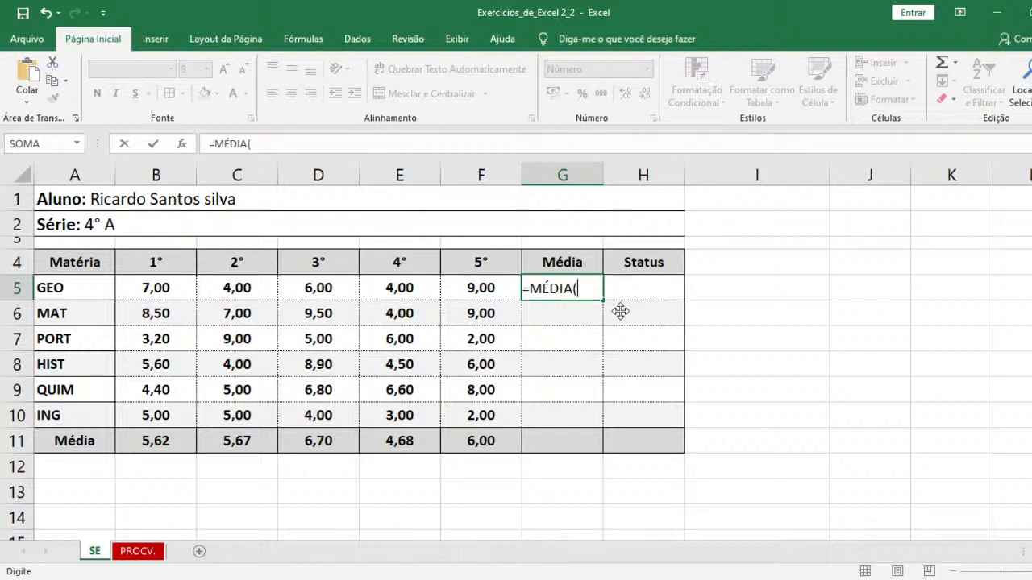
pyautogui.moveTo(153, 287); pyautogui.dragTo(469, 288)
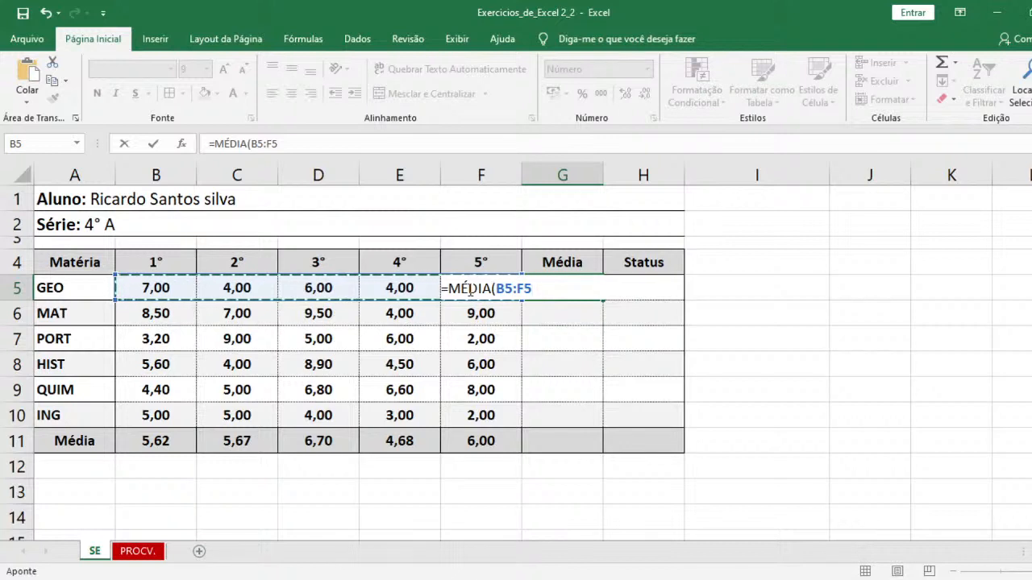
pyautogui.press('Return')
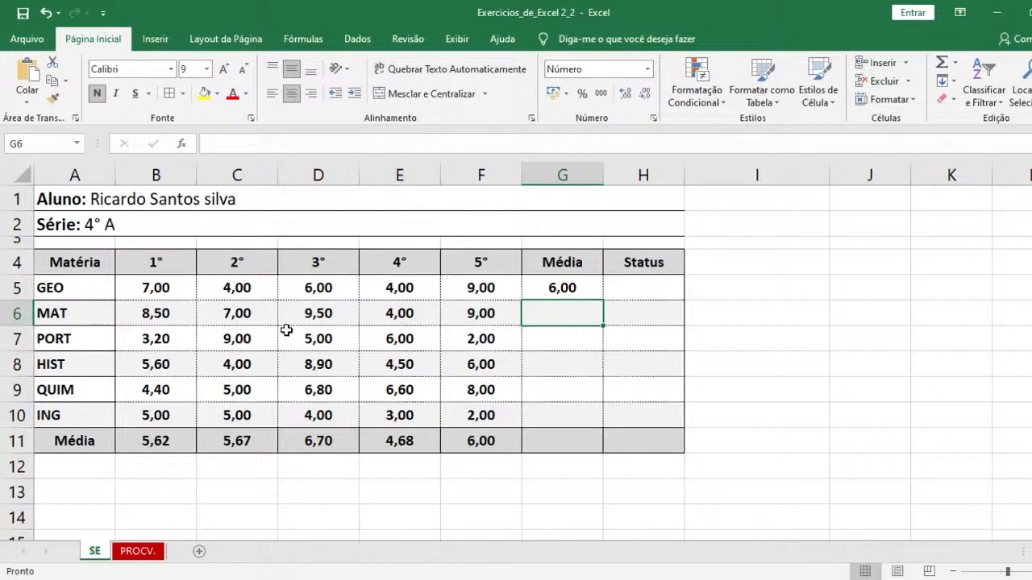
pyautogui.click(887, 361)
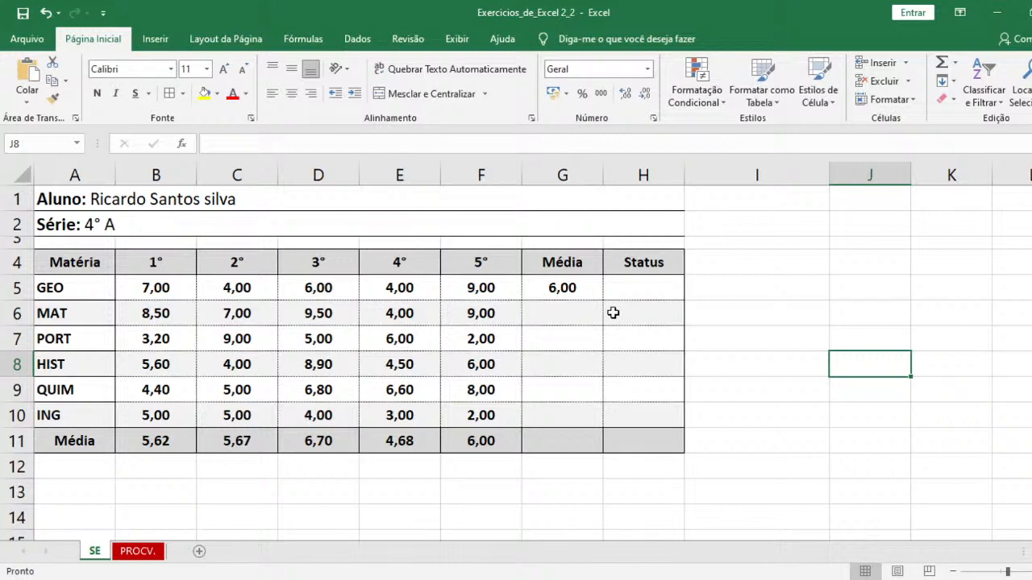
# - Enter the formula =MÉDIA(B6:F6) in G6 to average the MAT grades
pyautogui.click(587, 319)
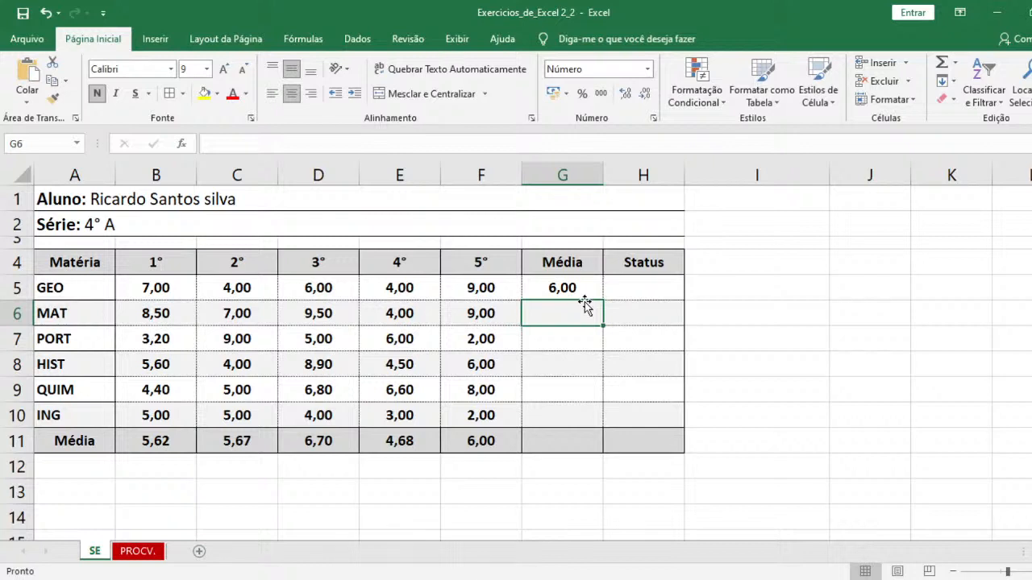
pyautogui.write('=')
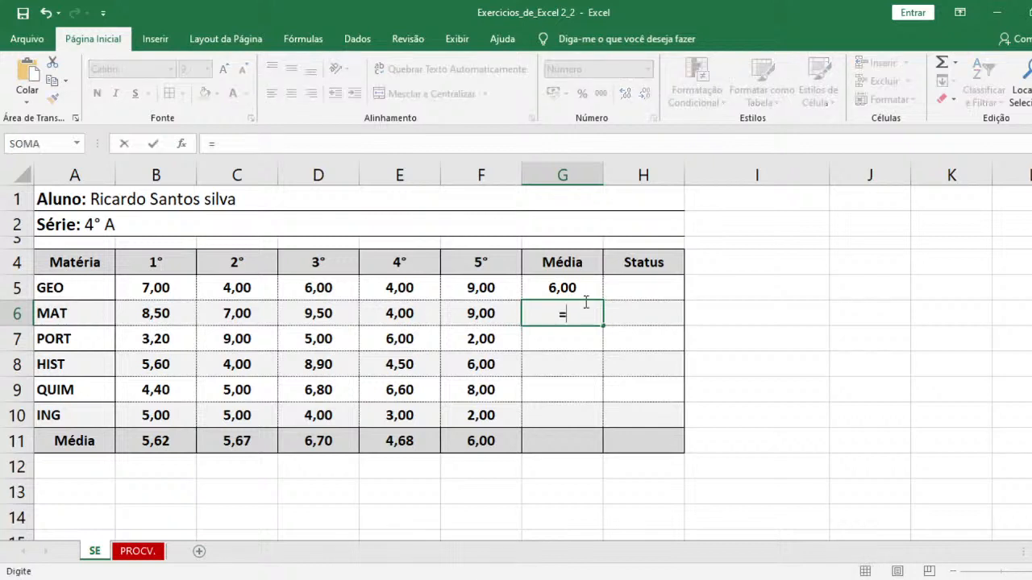
pyautogui.write('médi')
pyautogui.press('Tab')
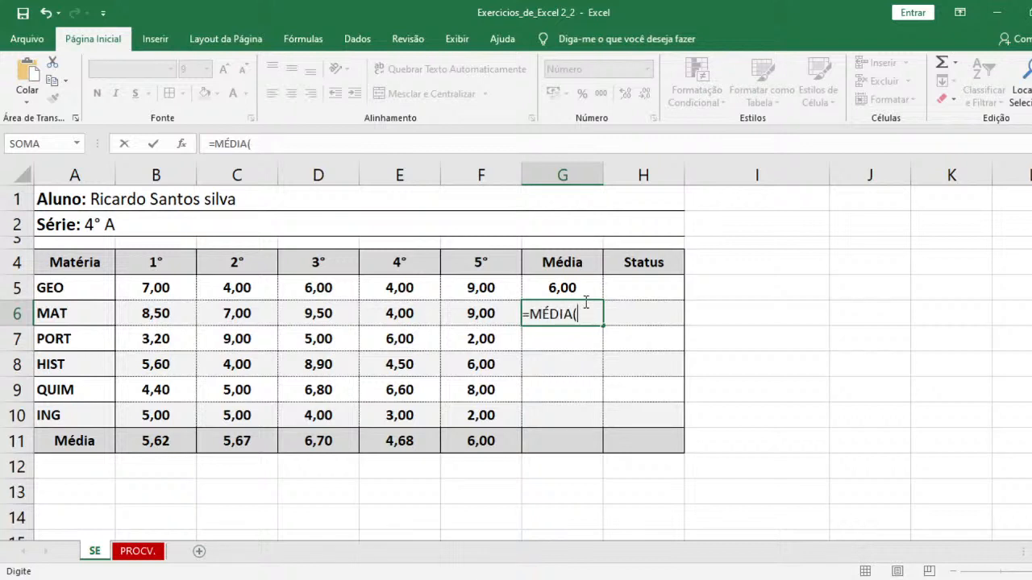
pyautogui.moveTo(482, 314); pyautogui.dragTo(169, 311)
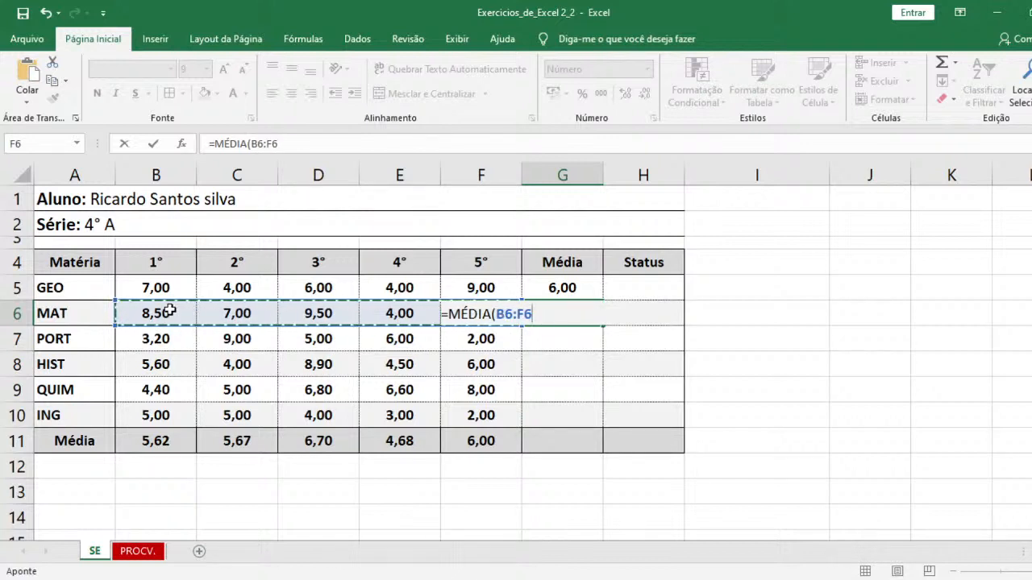
pyautogui.press('Return')
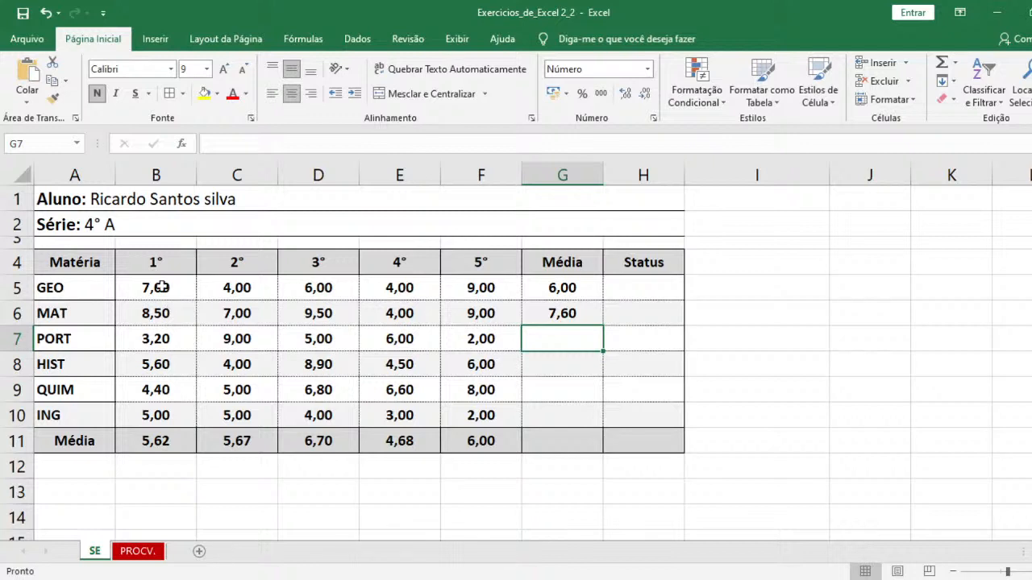
pyautogui.moveTo(166, 310); pyautogui.dragTo(503, 317)
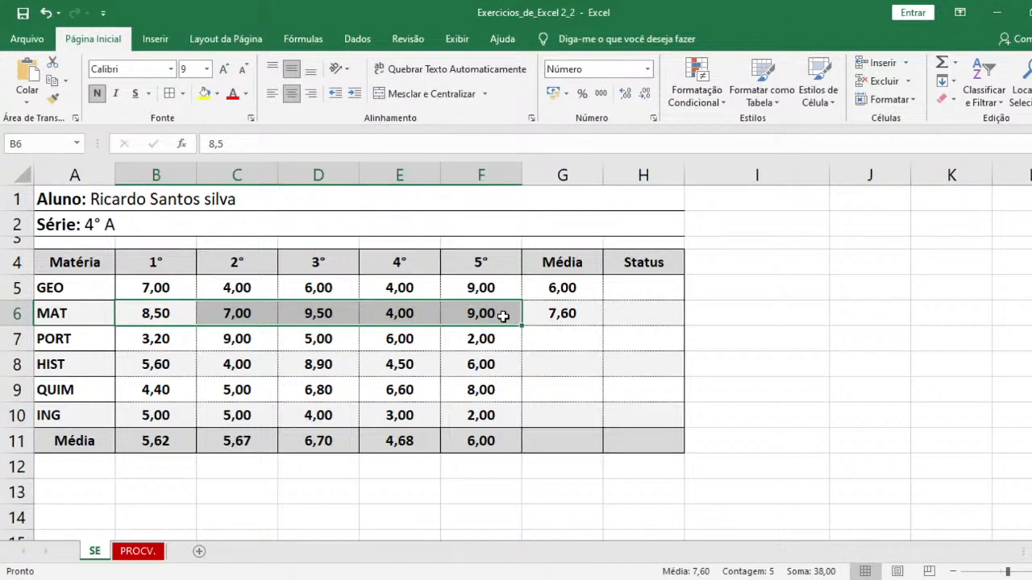
# - Fill the average formula from G6 down the Média column through G11
pyautogui.click(580, 313)
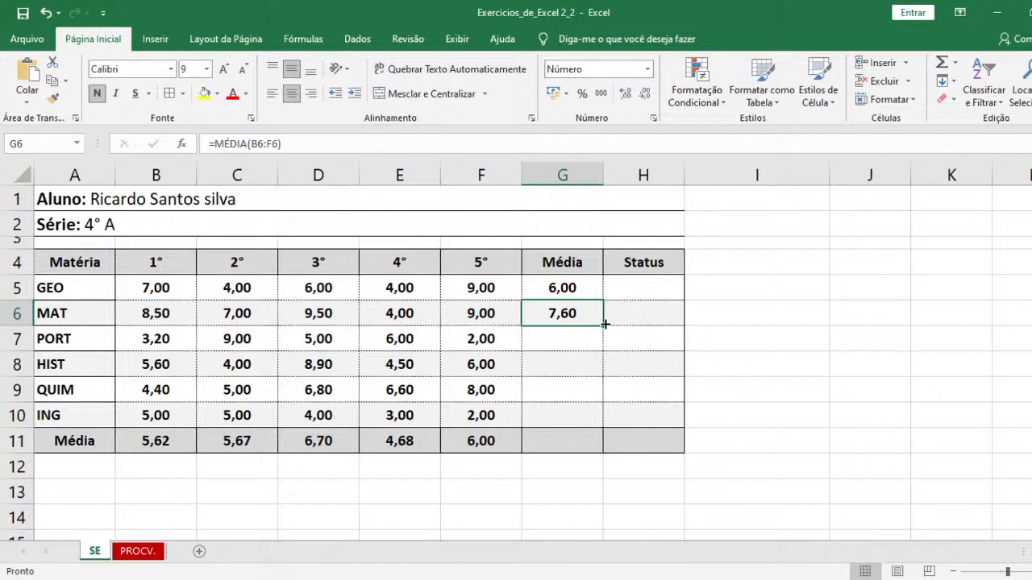
pyautogui.moveTo(605, 324); pyautogui.dragTo(595, 422)
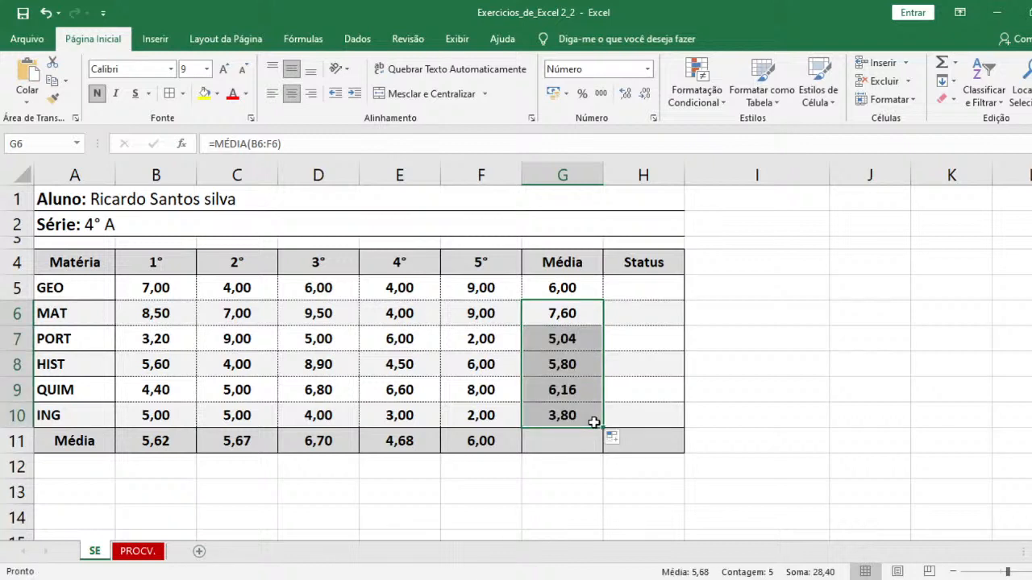
pyautogui.hotkey('ctrl', 'z')
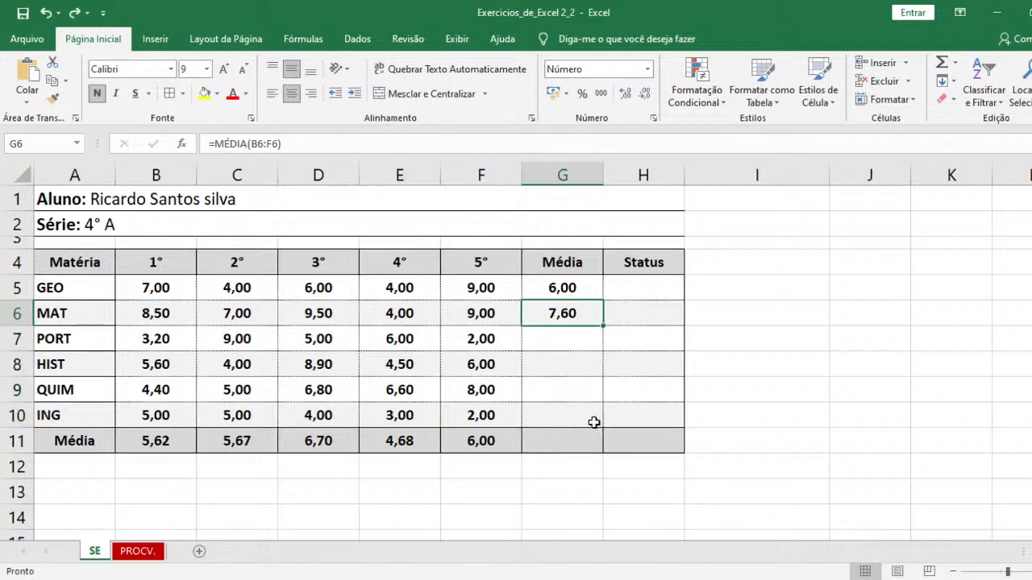
pyautogui.doubleClick(606, 324)
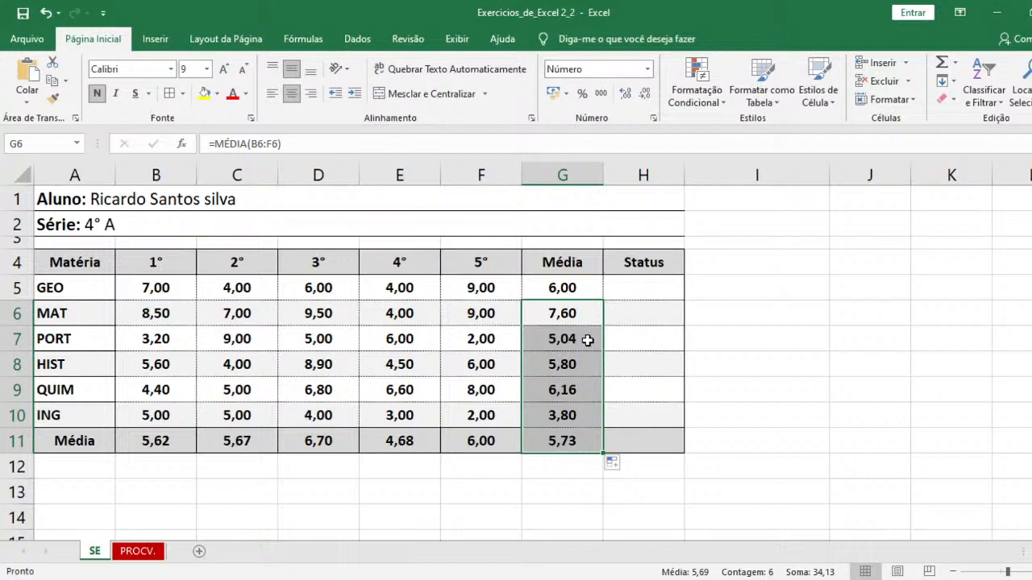
pyautogui.press('Up')
pyautogui.press('Down')
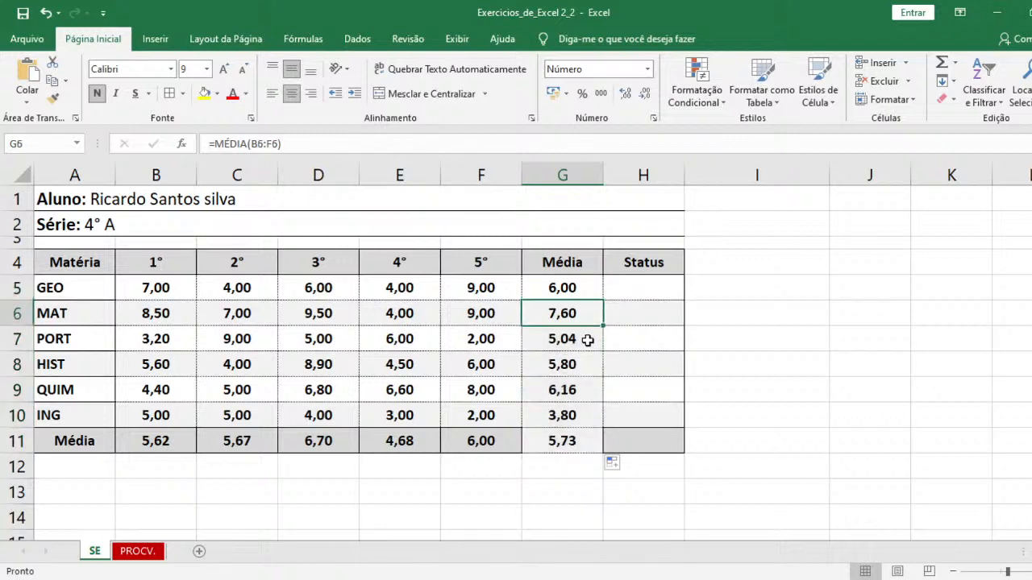
# - Begin a SE formula in H5 that tests G5>=7 and returns "Aprovado" when true
pyautogui.press('Right')
pyautogui.press('Up')
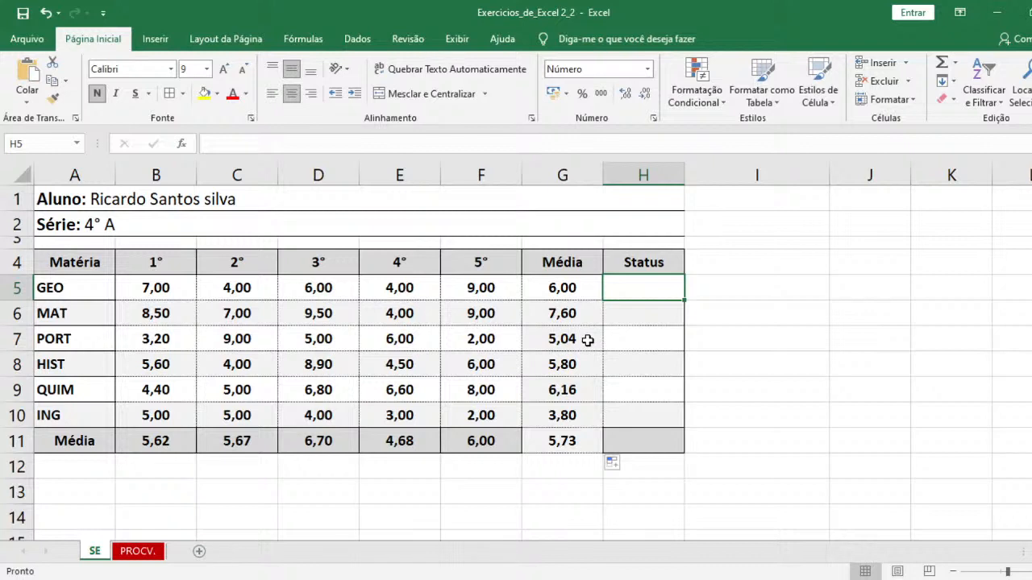
pyautogui.click(443, 579)
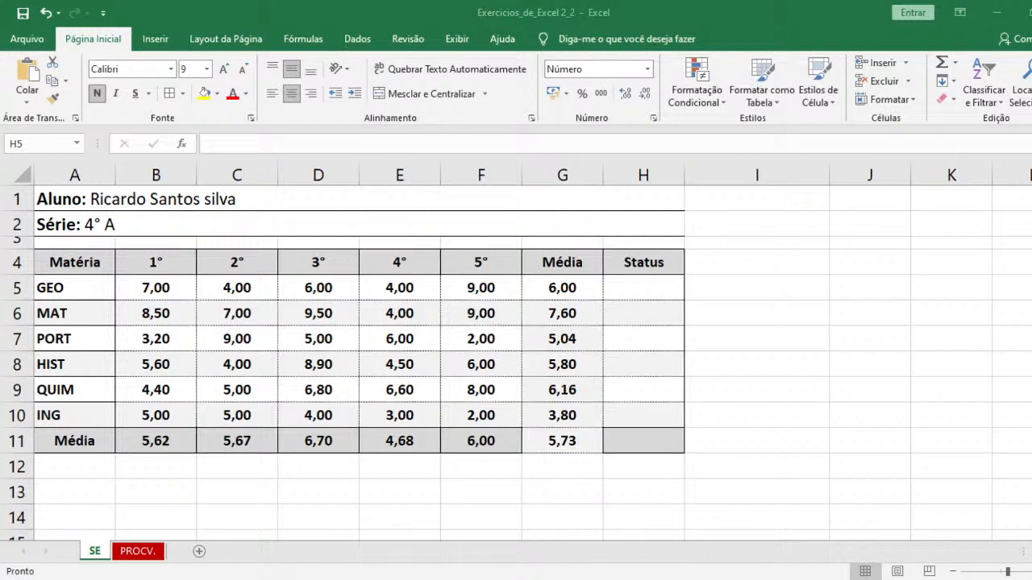
pyautogui.click(596, 578)
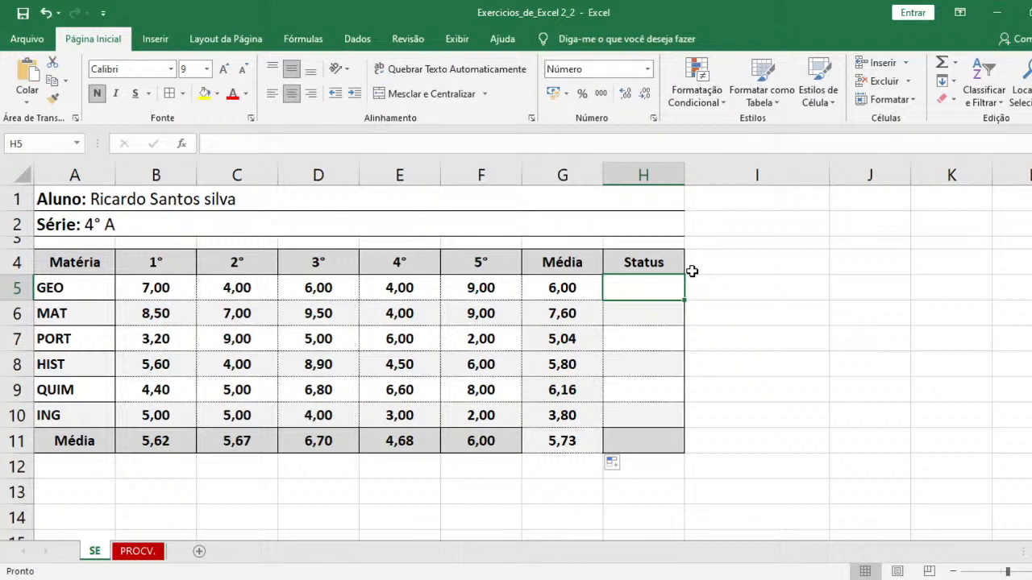
pyautogui.write('=')
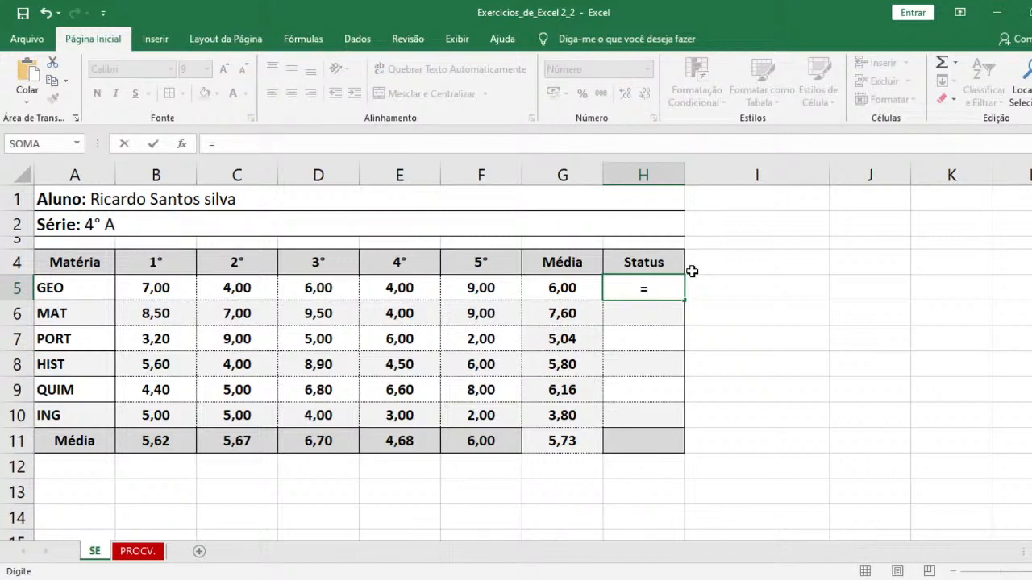
pyautogui.write('se')
pyautogui.press('Tab')
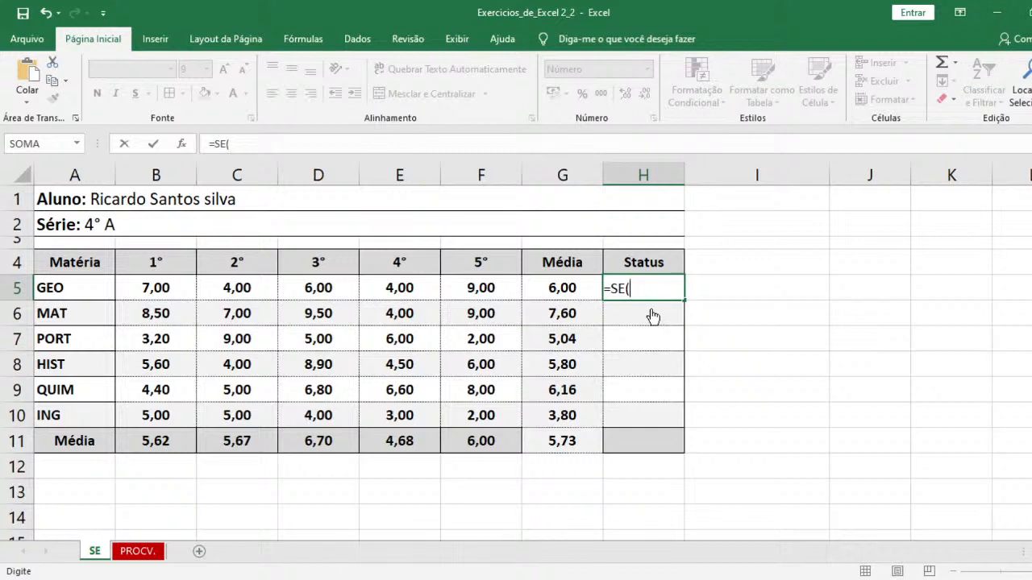
pyautogui.click(565, 286)
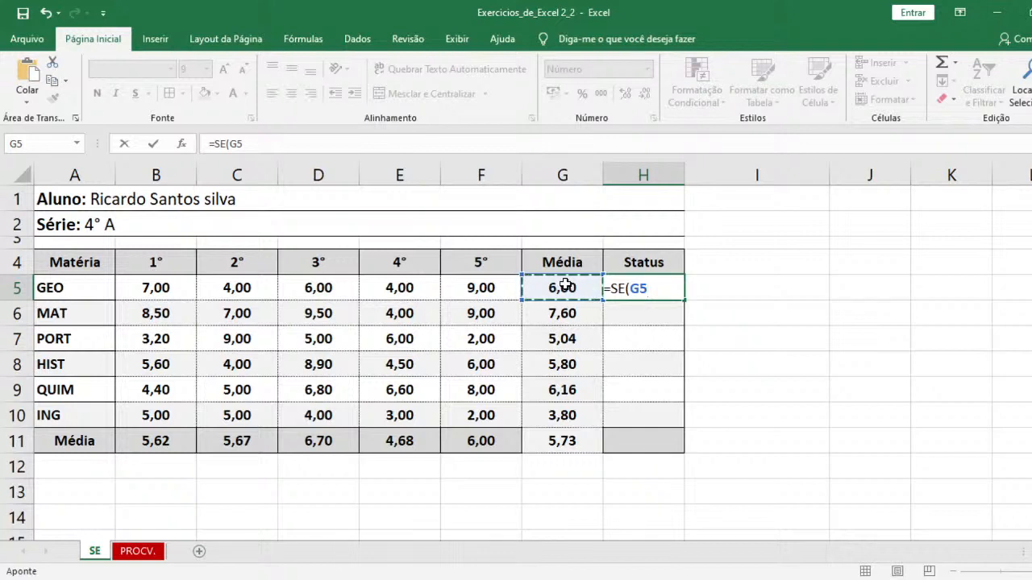
pyautogui.write('>')
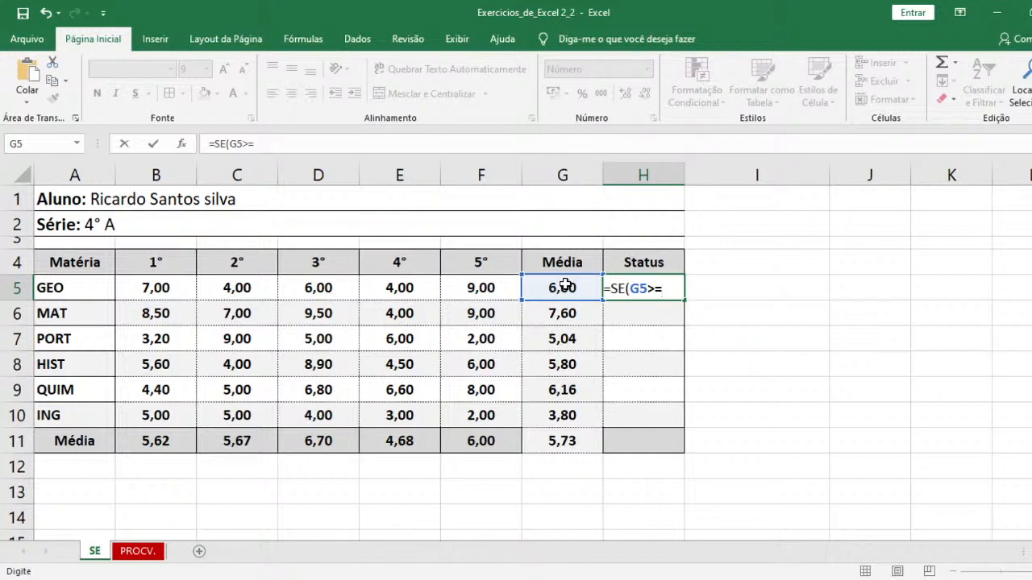
pyautogui.write('=7;')
pyautogui.write('Aprovado')
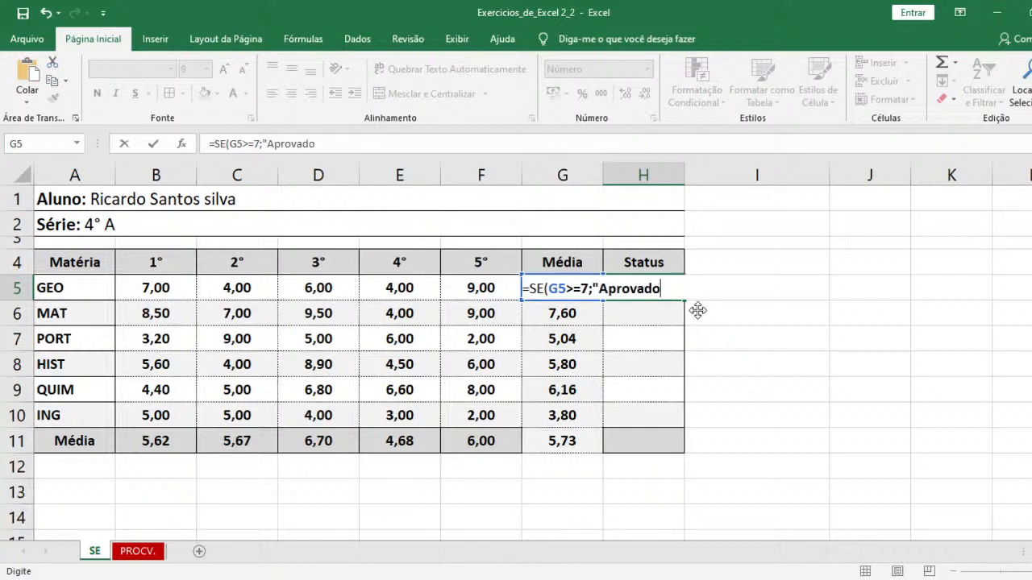
pyautogui.write('"')
# - Complete the SE formula in H5 with "Reprovado" as the value when the test is false
pyautogui.write(';"Reprovado"')
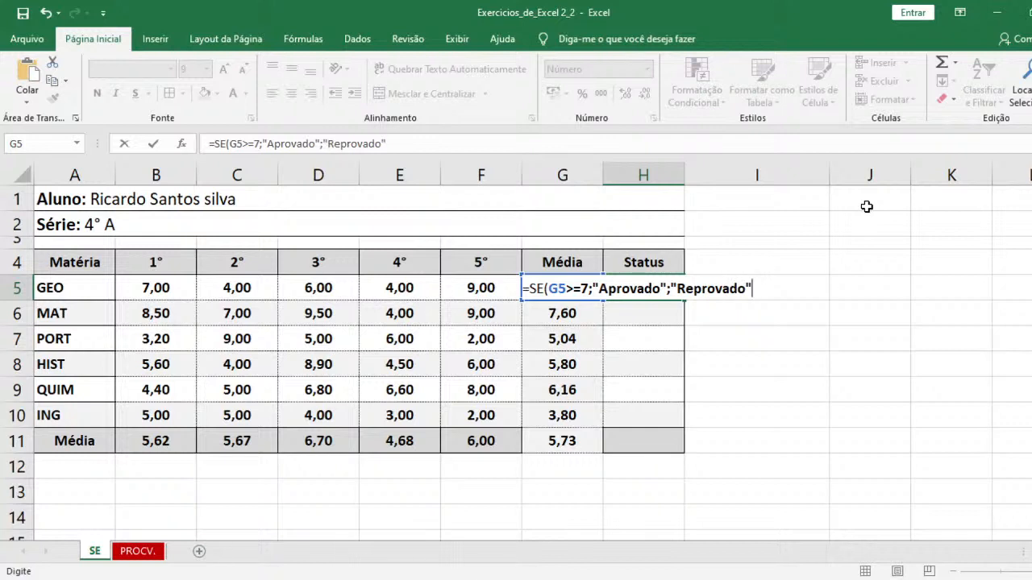
pyautogui.write(')')
pyautogui.click(598, 289)
pyautogui.moveTo(597, 289); pyautogui.dragTo(671, 288)
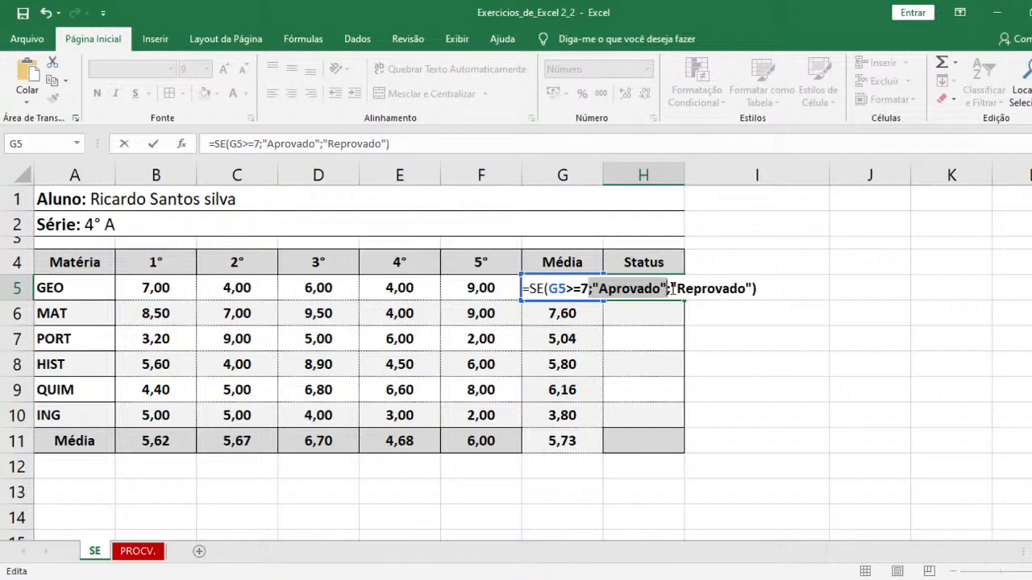
pyautogui.moveTo(672, 289); pyautogui.dragTo(753, 291)
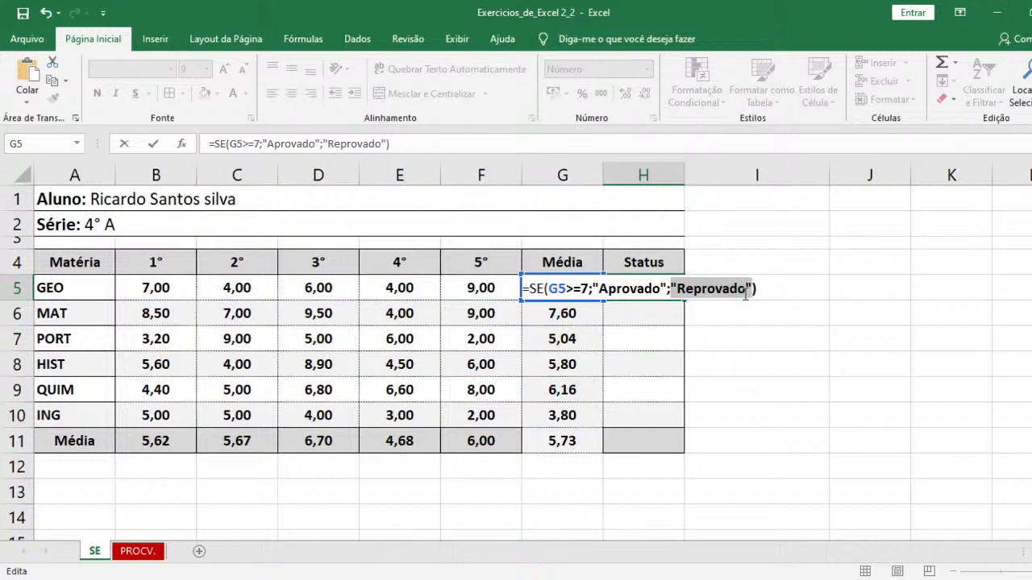
pyautogui.press('Return')
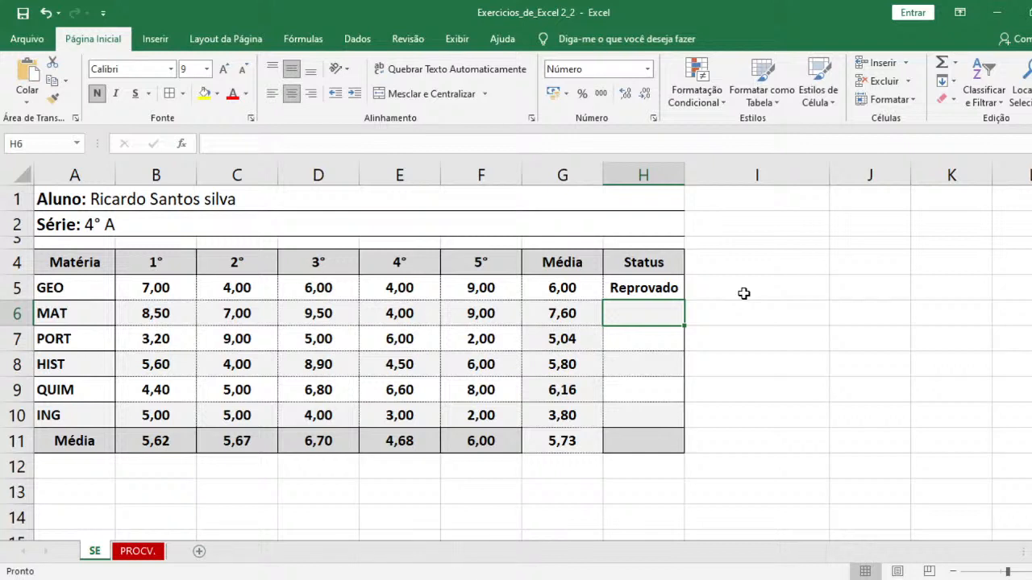
# - Set the GEO grade for the 2° column, cell C5, to 9
pyautogui.press('Up')
pyautogui.press('Left')
pyautogui.press('Left')
pyautogui.press('Left')
pyautogui.press('Left')
pyautogui.press('Left')
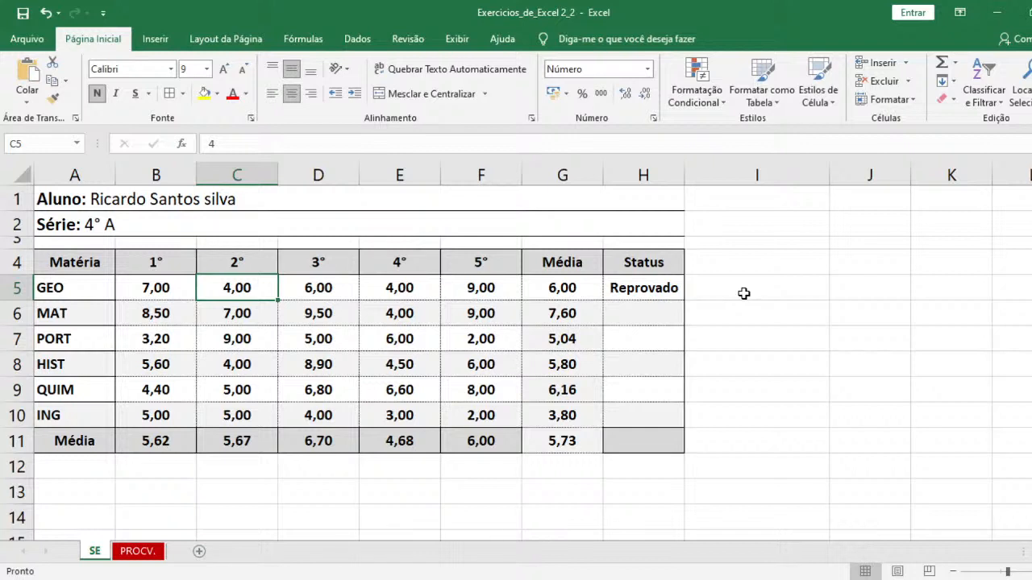
pyautogui.write('9')
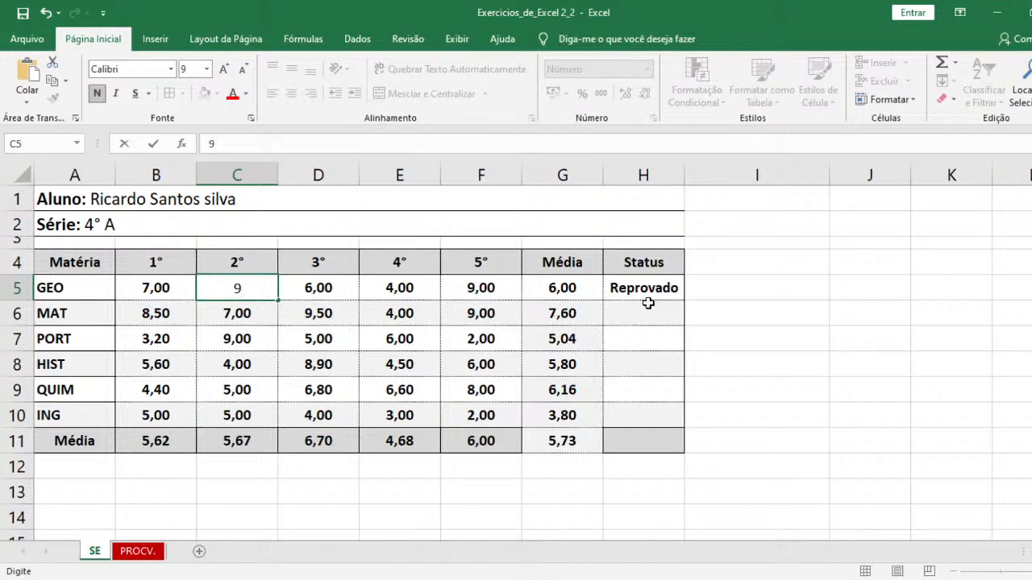
pyautogui.press('Return')
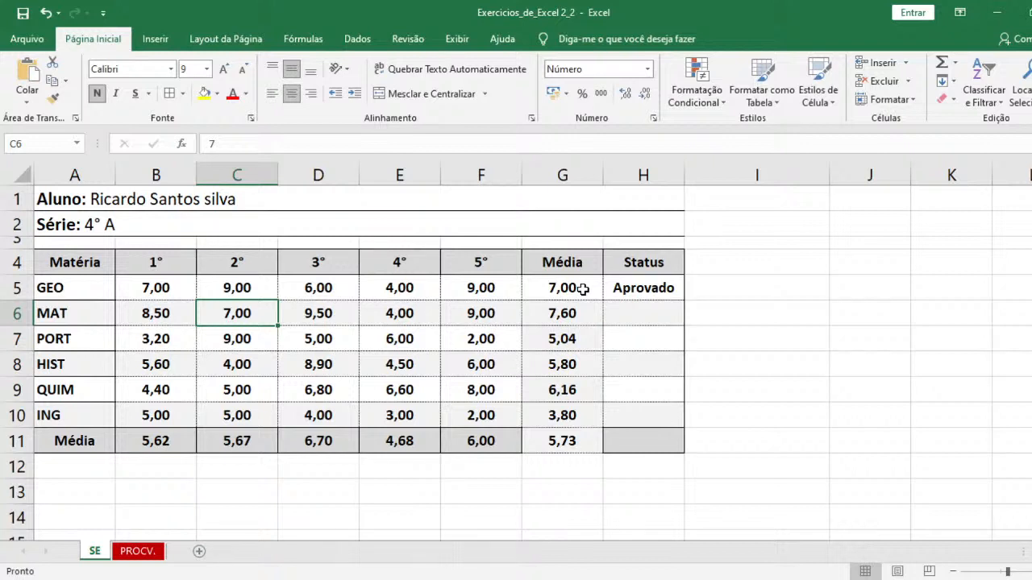
# - Begin a SE formula in H6 that tests G6>=7 and returns "Aprovado" when true
pyautogui.press('Right')
pyautogui.press('Right')
pyautogui.press('Right')
pyautogui.press('Right')
pyautogui.press('Right')
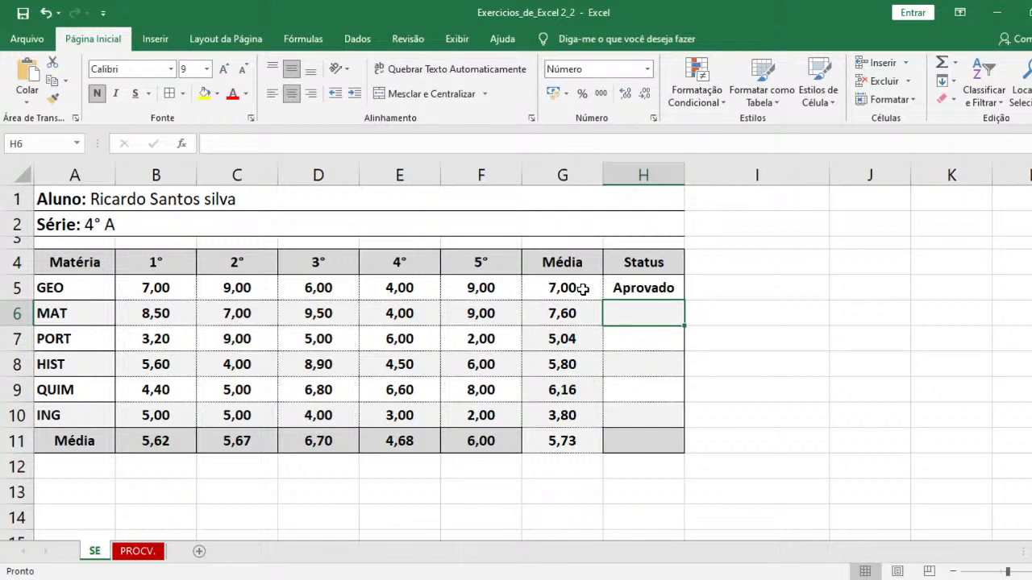
pyautogui.write('=se')
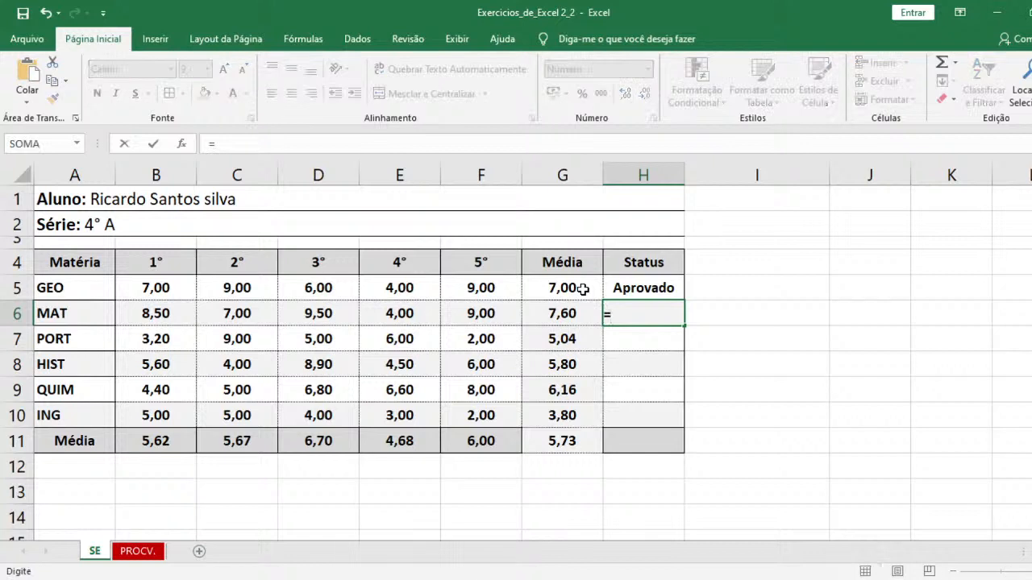
pyautogui.press('Tab')
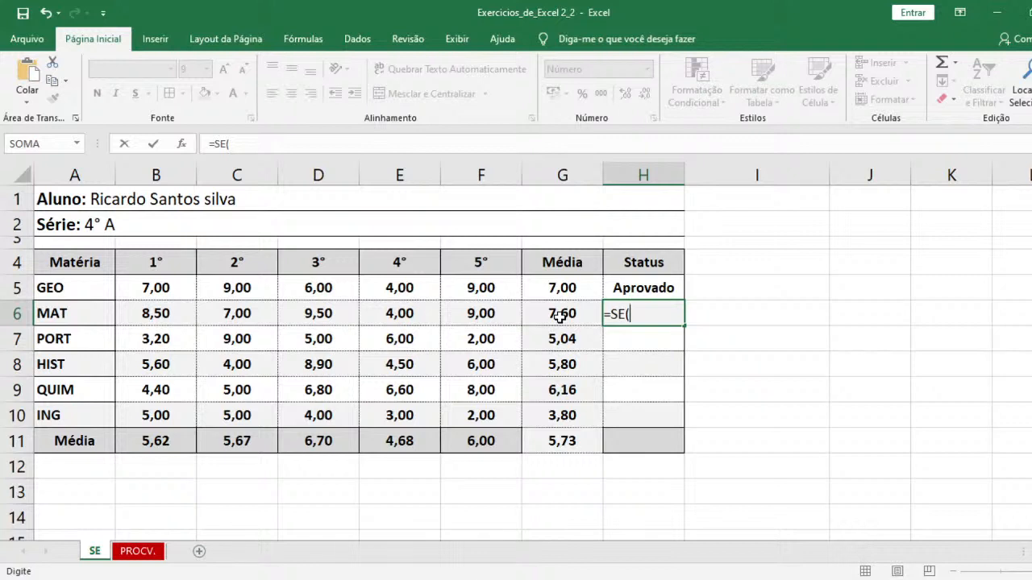
pyautogui.click(558, 314)
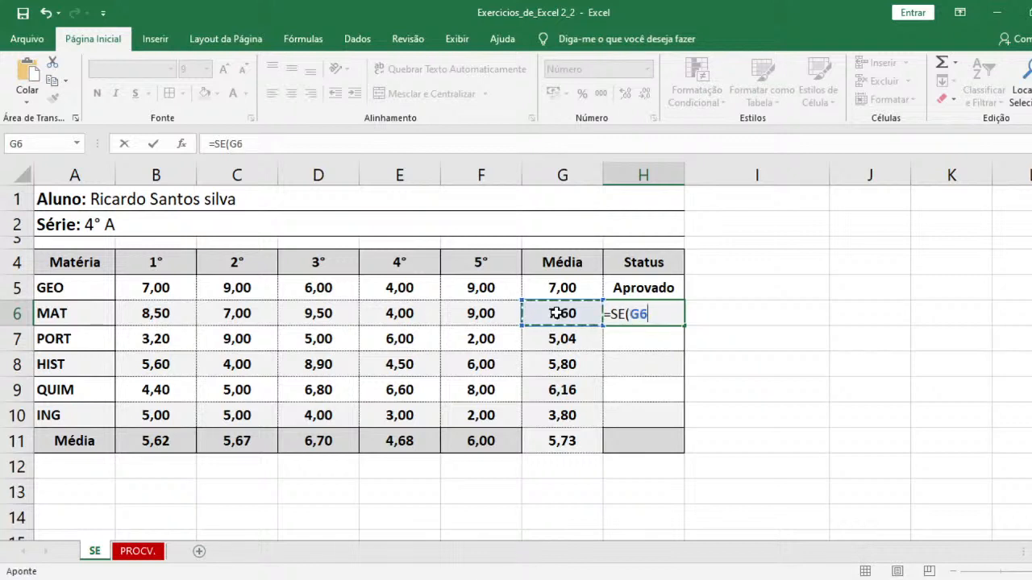
pyautogui.write('>')
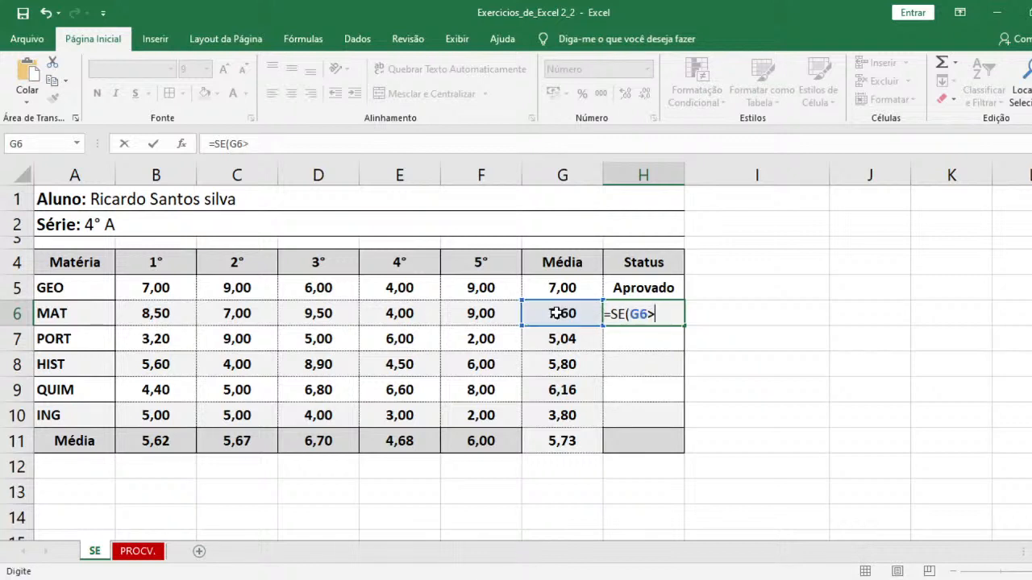
pyautogui.write('=7')
pyautogui.write(';"Aprovado')
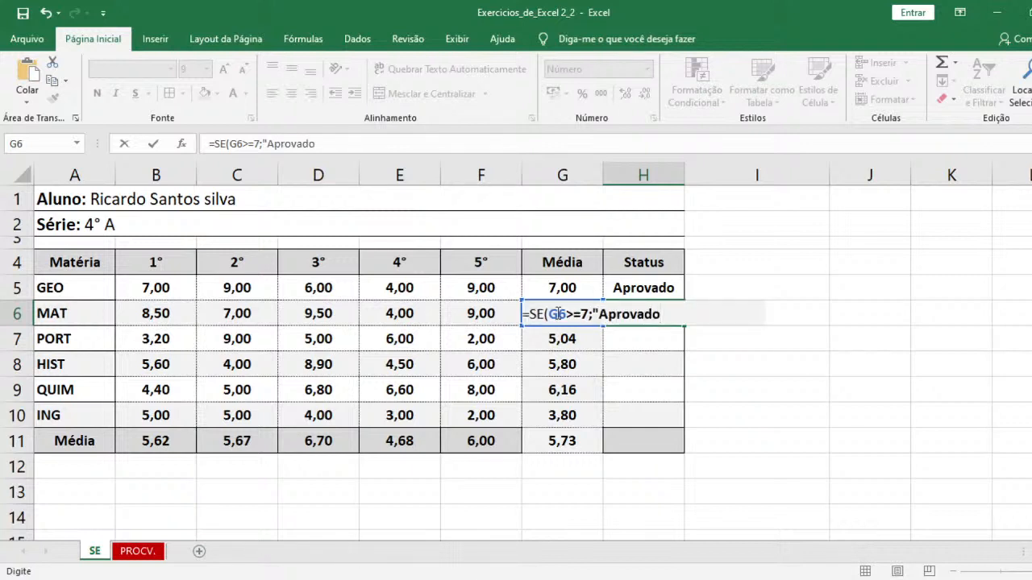
pyautogui.write('";R')
# - Complete the H6 formula with "Reprovado" as the false value and fill it down the Status column through H11
pyautogui.press('BackSpace')
pyautogui.write('"Reprovado")')
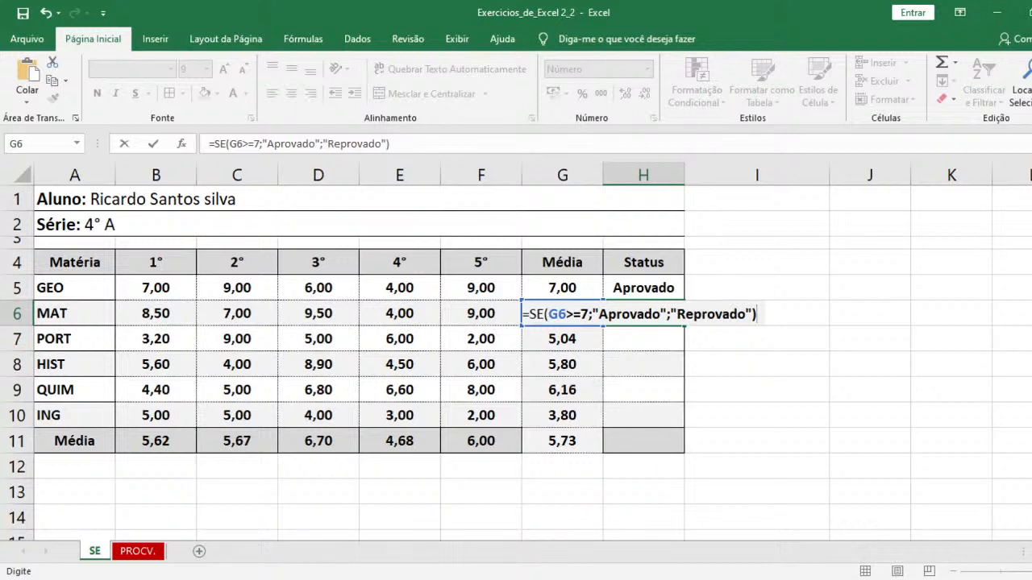
pyautogui.press('Return')
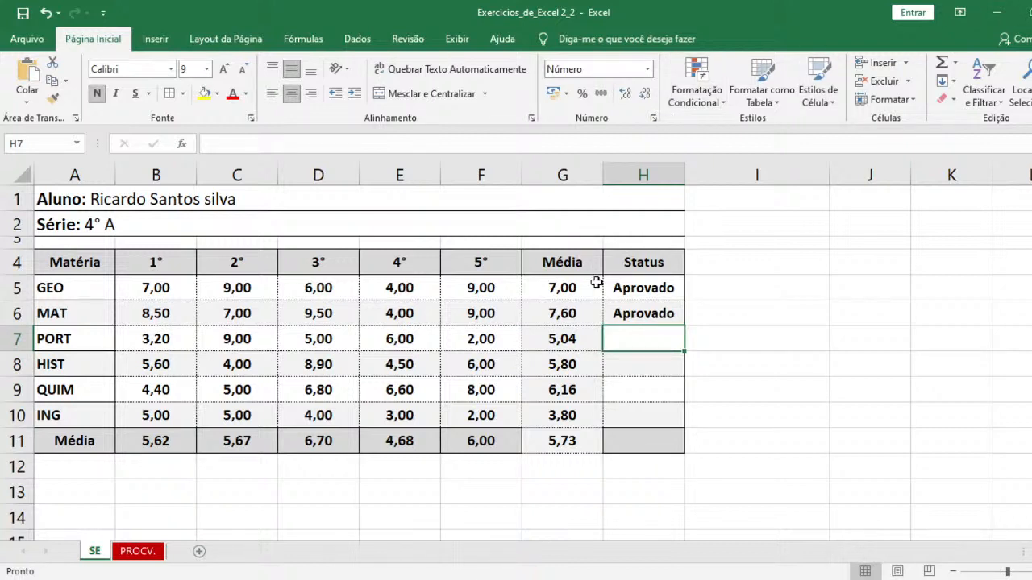
pyautogui.click(634, 313)
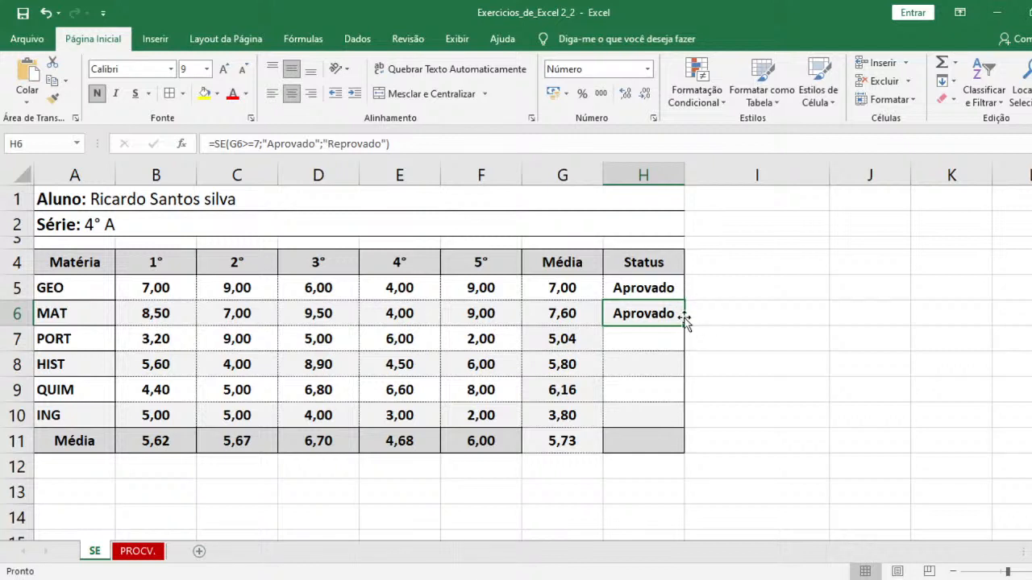
pyautogui.moveTo(686, 326); pyautogui.dragTo(661, 448)
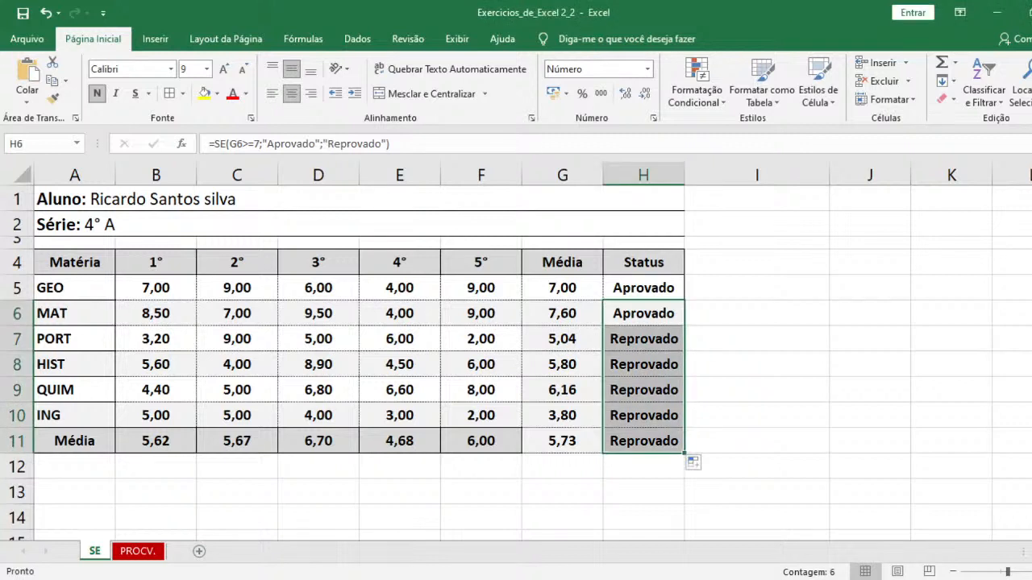
# - Apply a conditional-formatting icon set of green, yellow and red circles to G5:G11 and edit its rule with 7 as the green threshold
pyautogui.moveTo(580, 288); pyautogui.dragTo(583, 455)
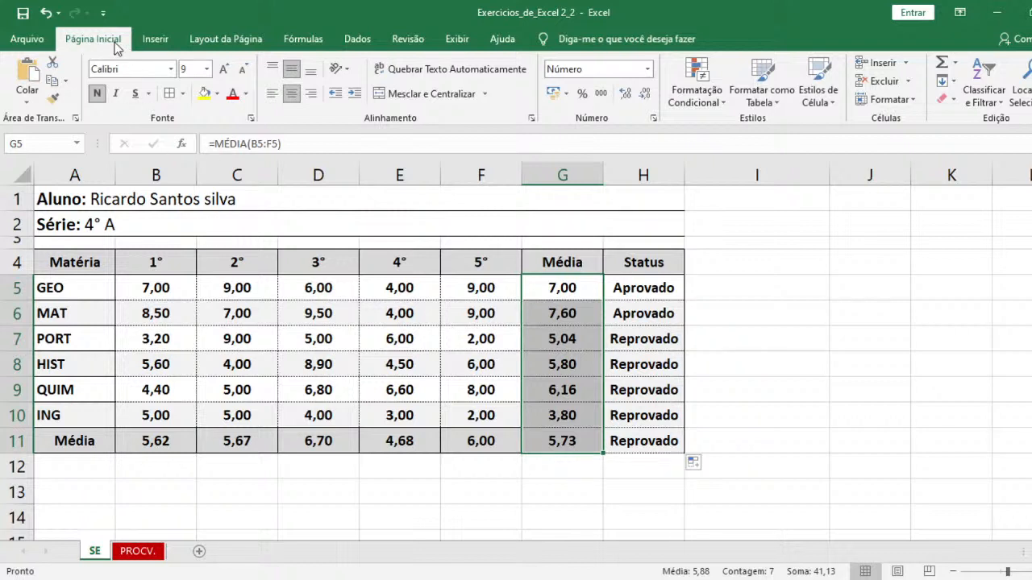
pyautogui.click(691, 100)
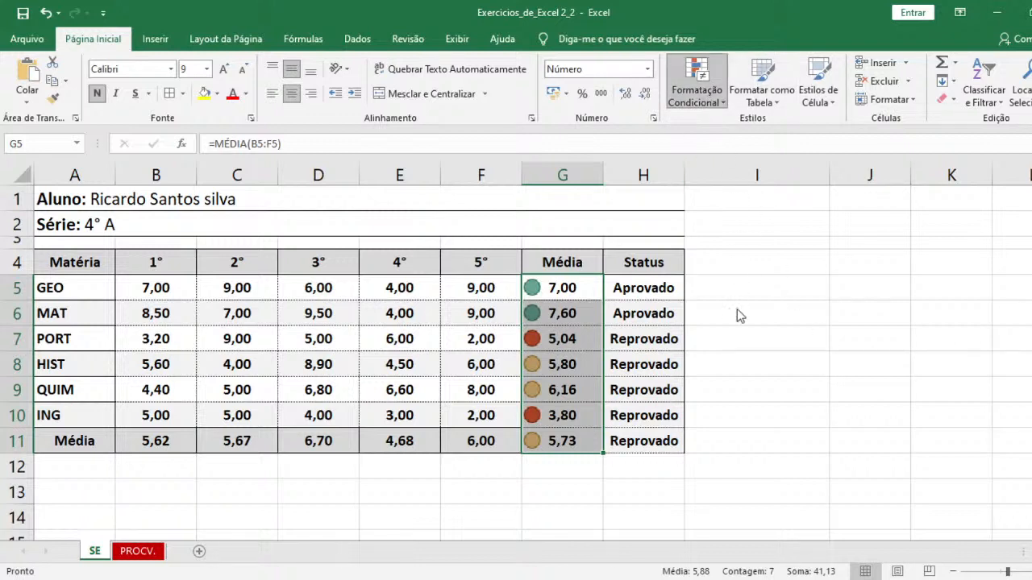
pyautogui.click(722, 346)
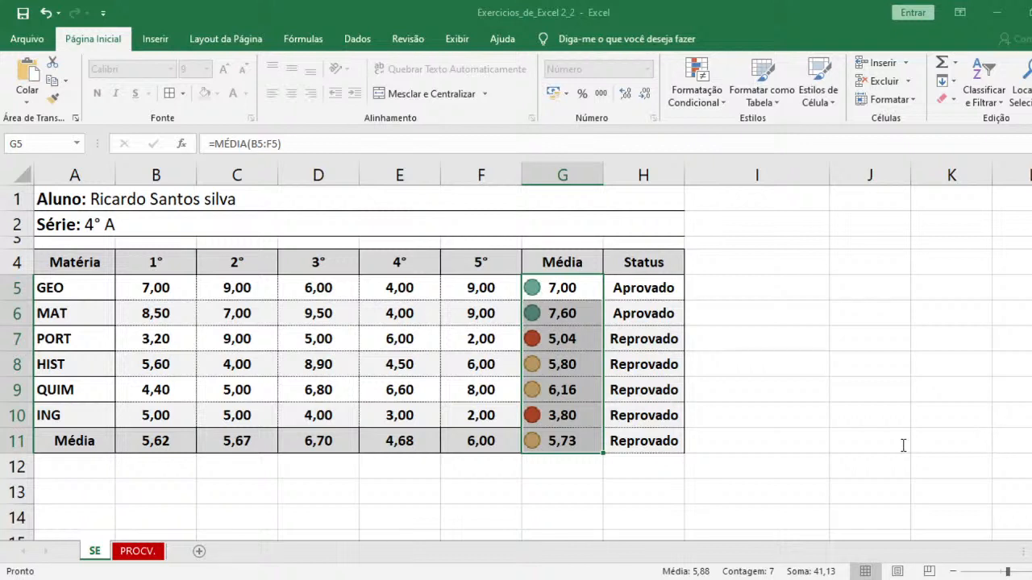
pyautogui.click(829, 427)
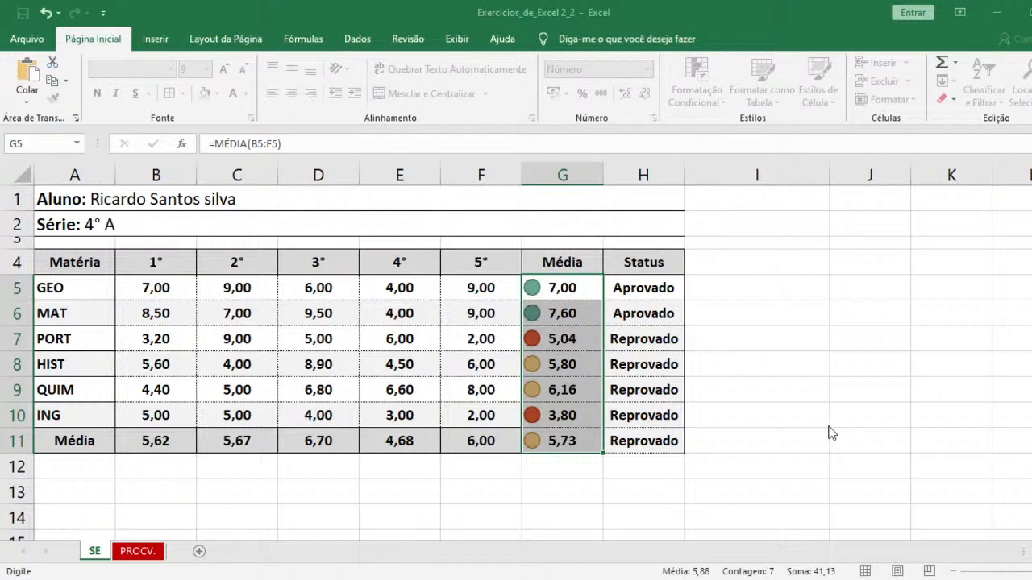
pyautogui.click(994, 454)
pyautogui.moveTo(884, 454); pyautogui.dragTo(811, 458)
pyautogui.write('7')
pyautogui.press('Escape')
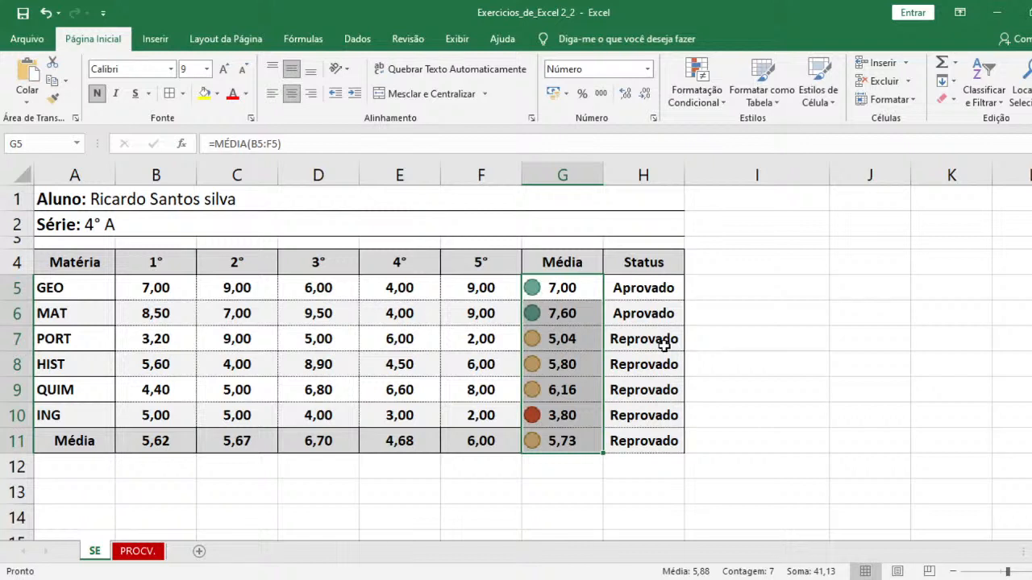
# - Set the PORT grades to 3 in the 1° column and 7 in the 2° column, cells B7 and C7
pyautogui.click(574, 337)
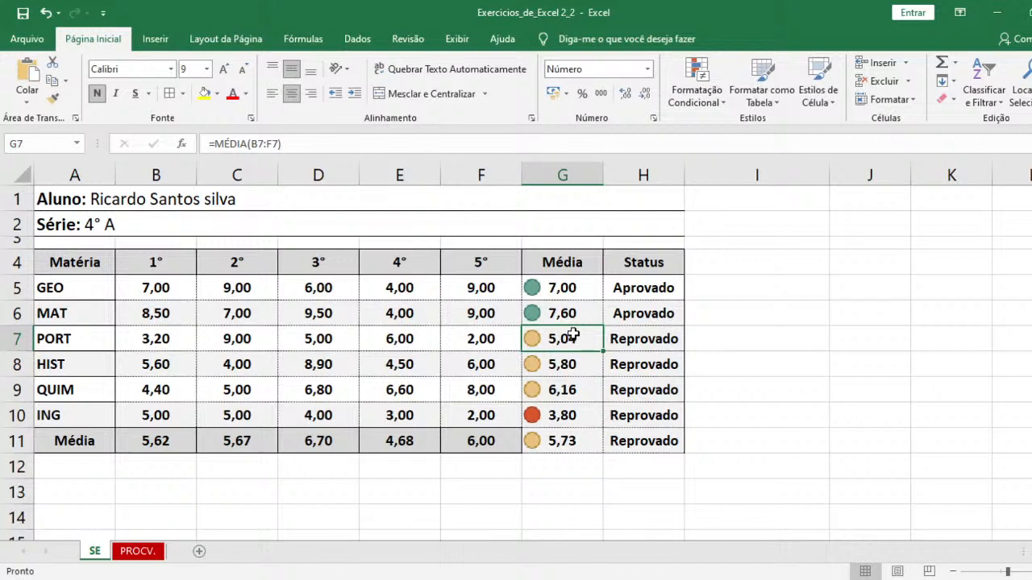
pyautogui.click(188, 348)
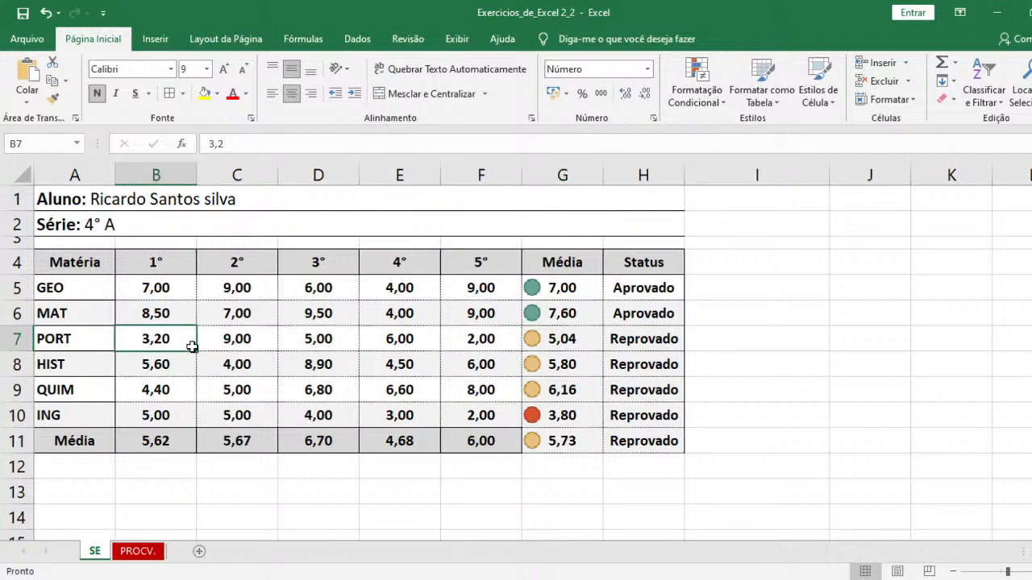
pyautogui.write('3')
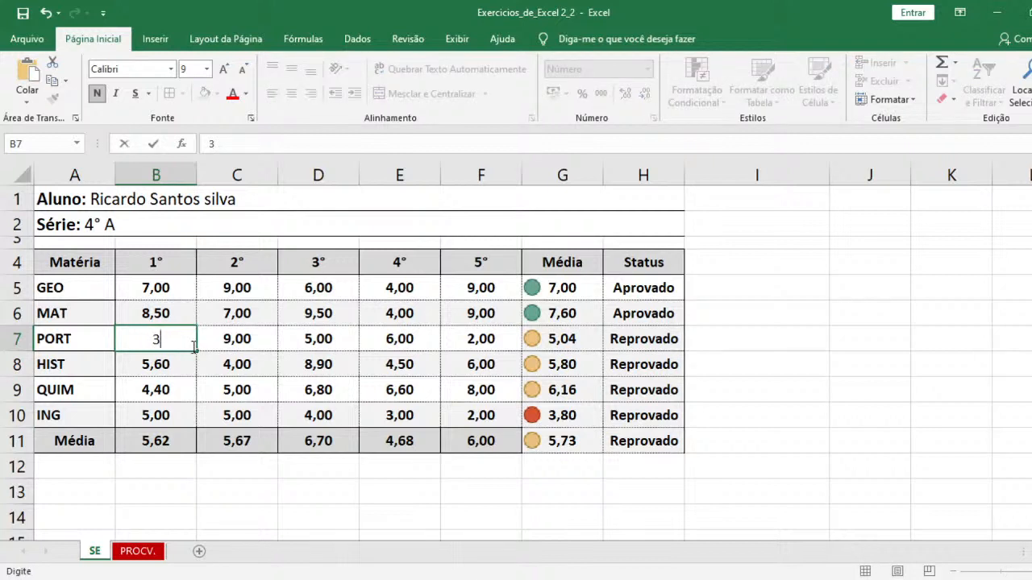
pyautogui.press('Return')
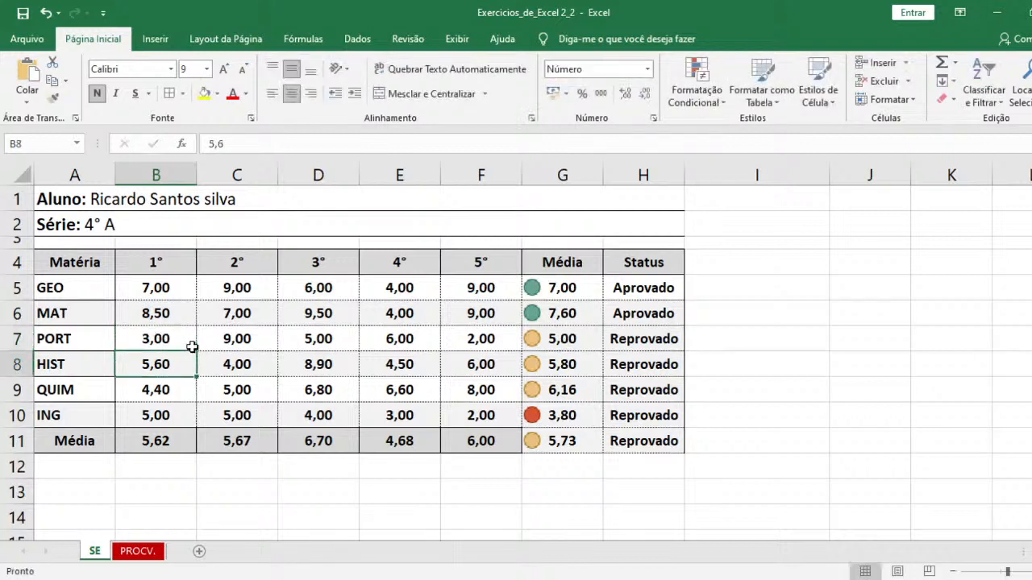
pyautogui.press('Up')
pyautogui.press('Right')
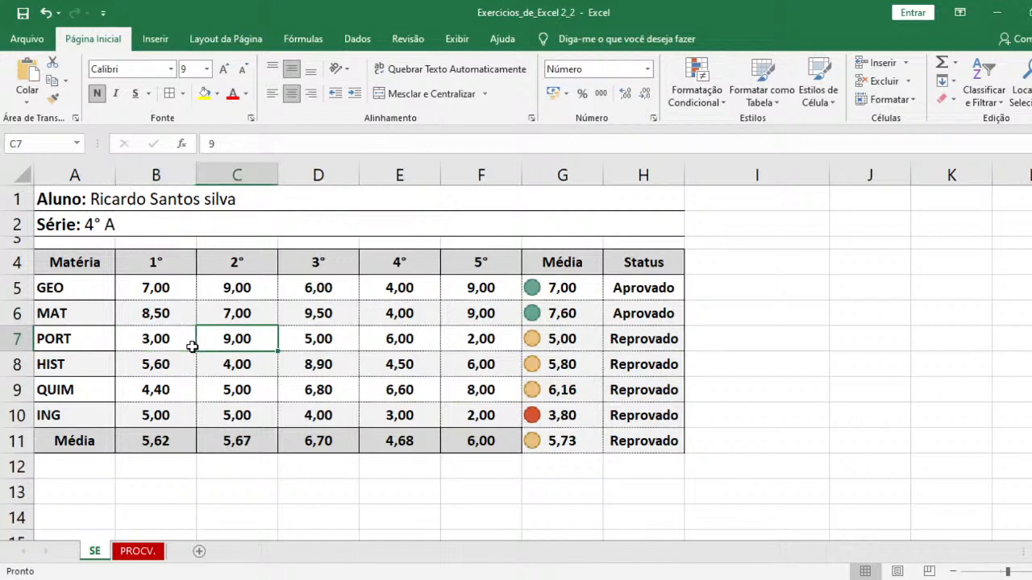
pyautogui.write('7')
pyautogui.press('Return')
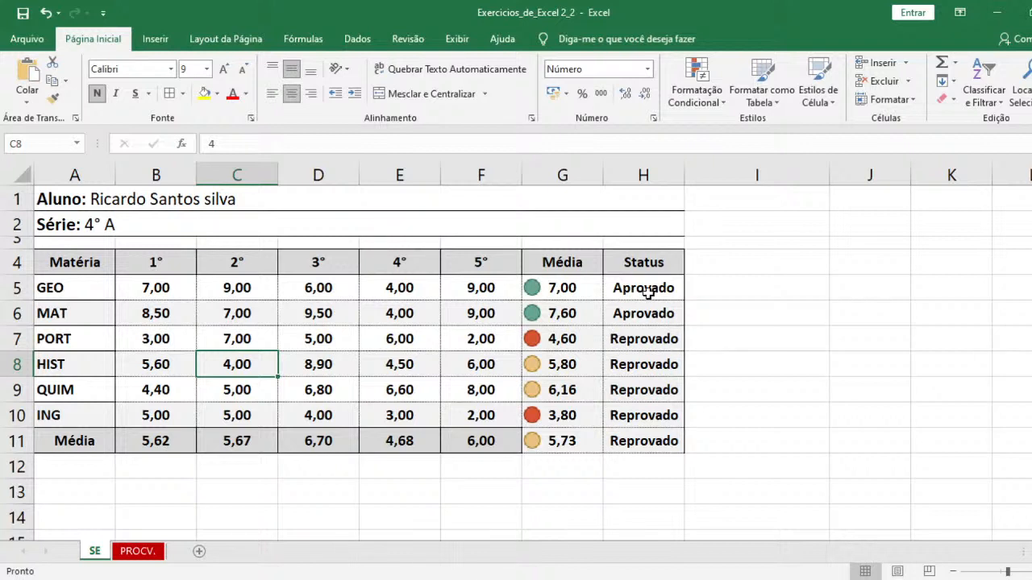
# - Add a conditional formatting rule to H5:H11 that highlights cells with the text "Aprovado" in green fill and dark green text
pyautogui.moveTo(648, 292); pyautogui.dragTo(646, 436)
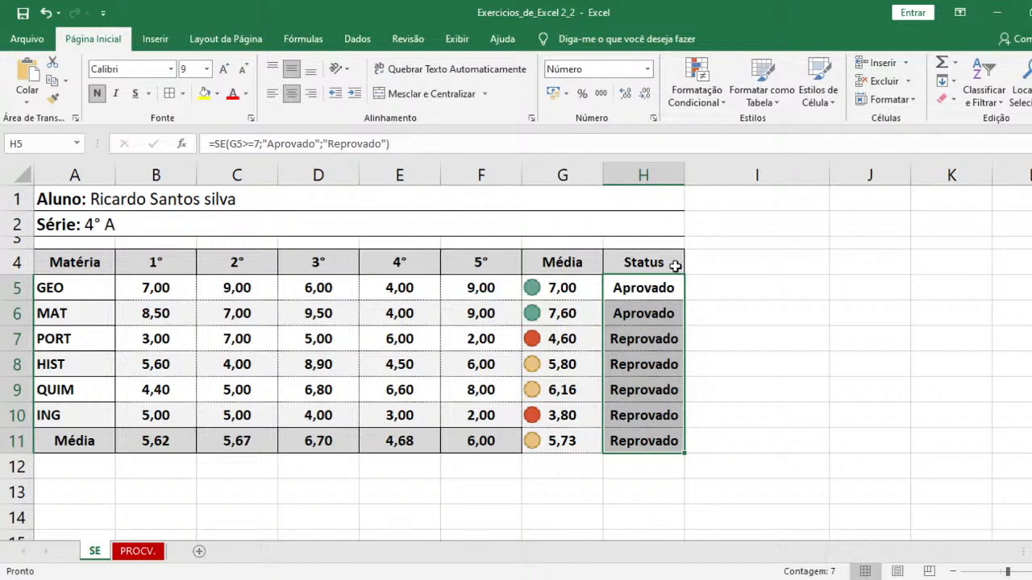
pyautogui.click(704, 95)
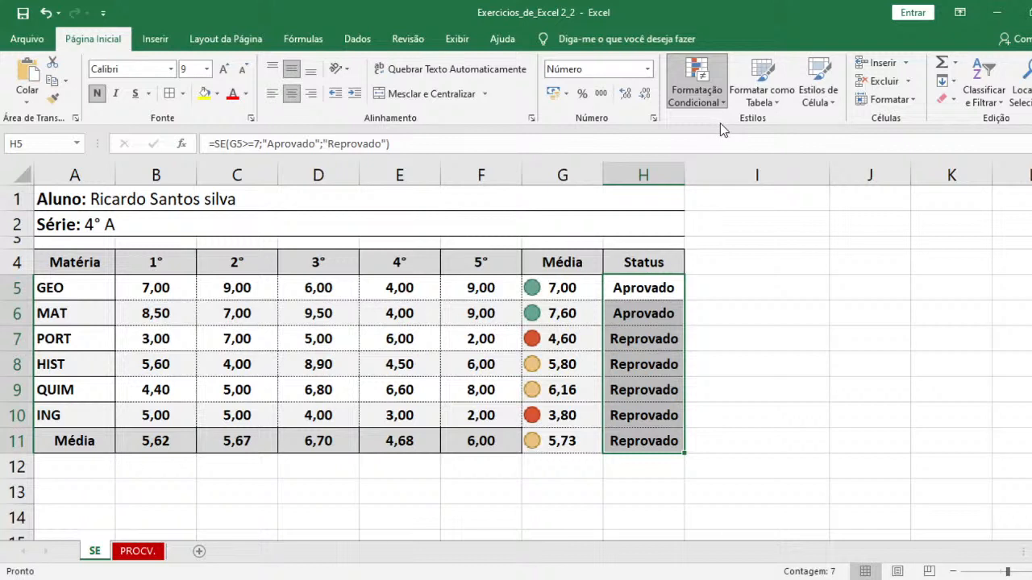
pyautogui.click(936, 285)
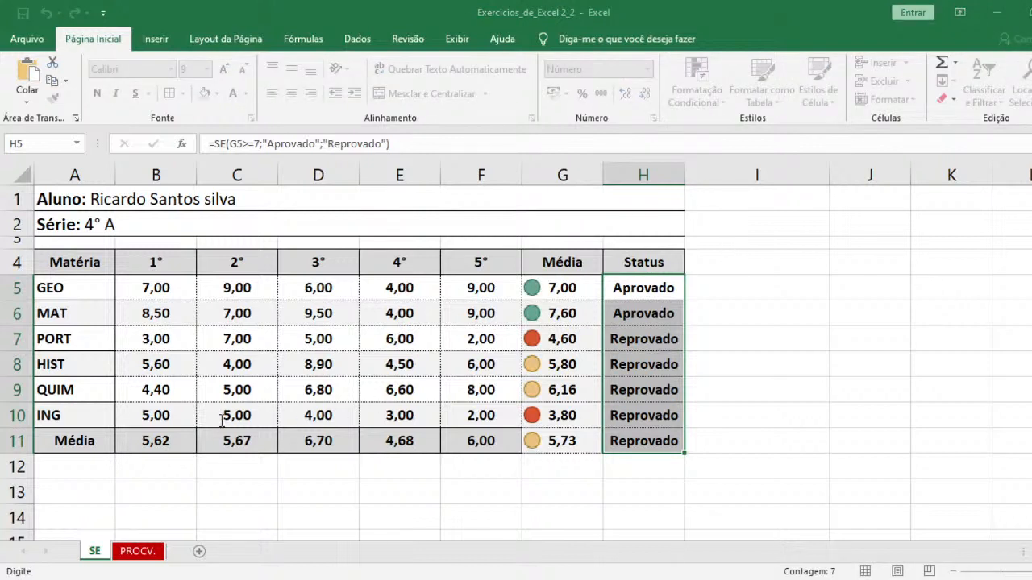
pyautogui.write('Aprovado')
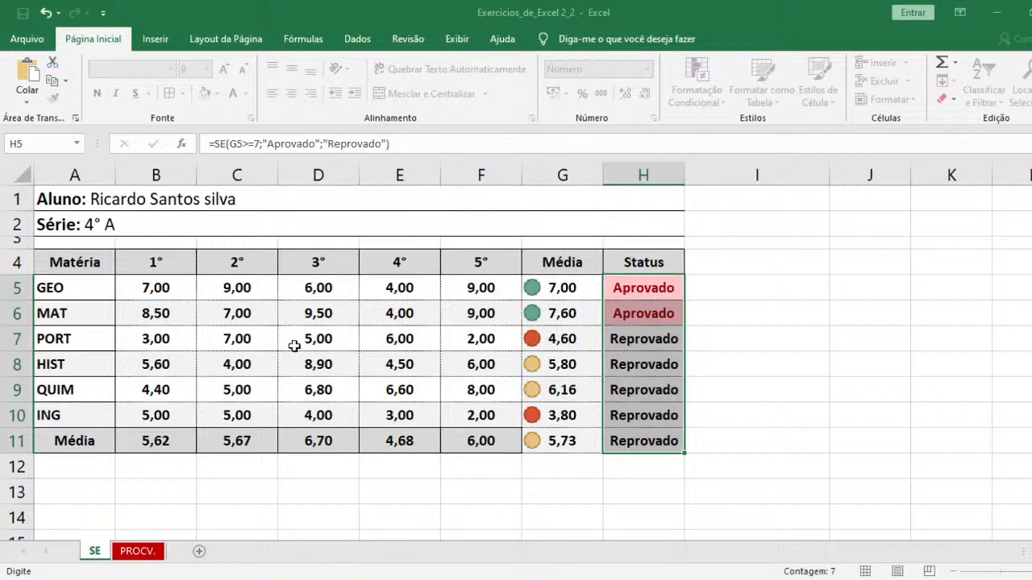
pyautogui.click(427, 424)
pyautogui.click(503, 454)
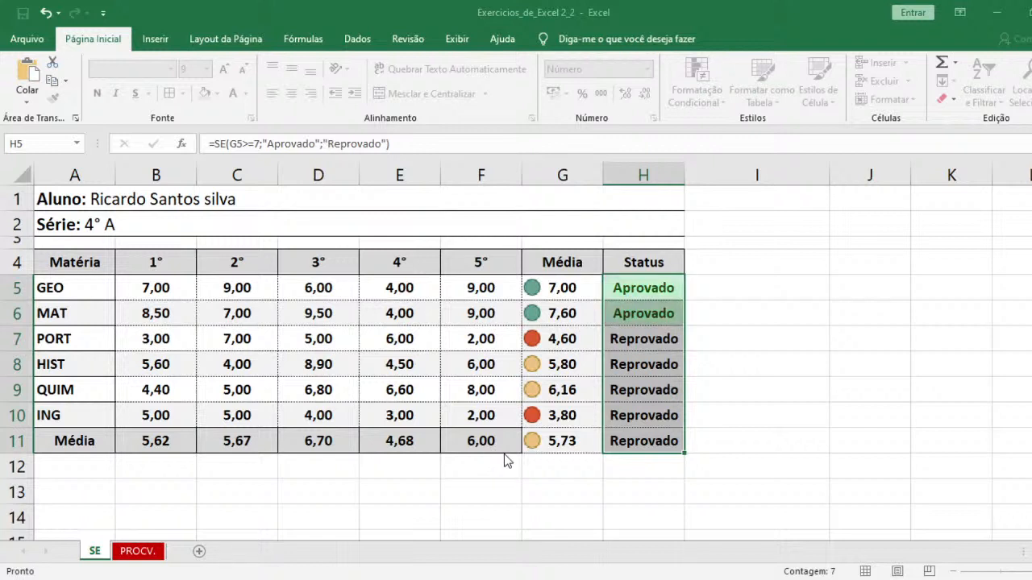
pyautogui.click(515, 448)
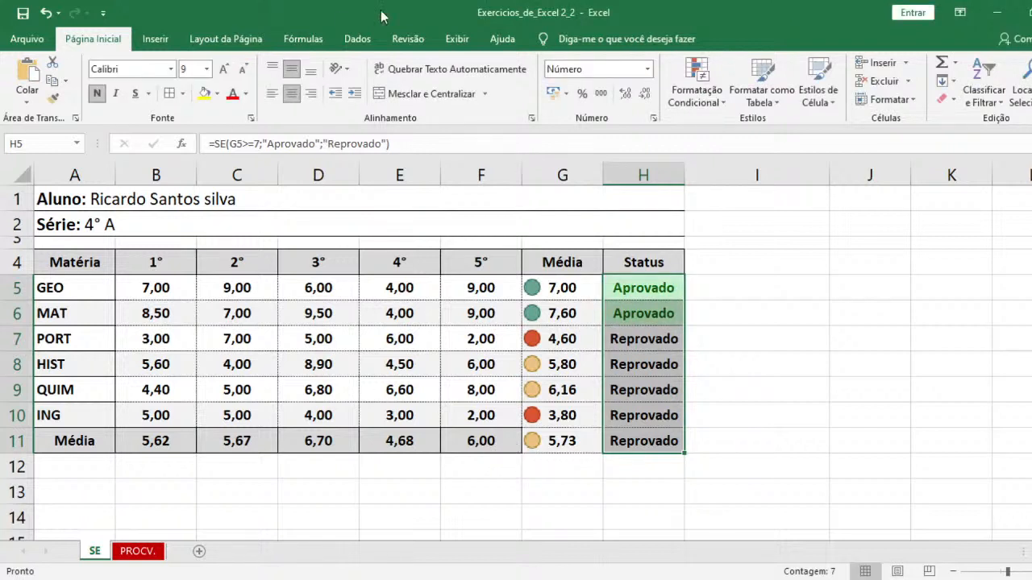
# - Add a second highlight rule to H5:H11 that formats cells with the text "Reprovado" in light red fill and dark red text
pyautogui.click(707, 104)
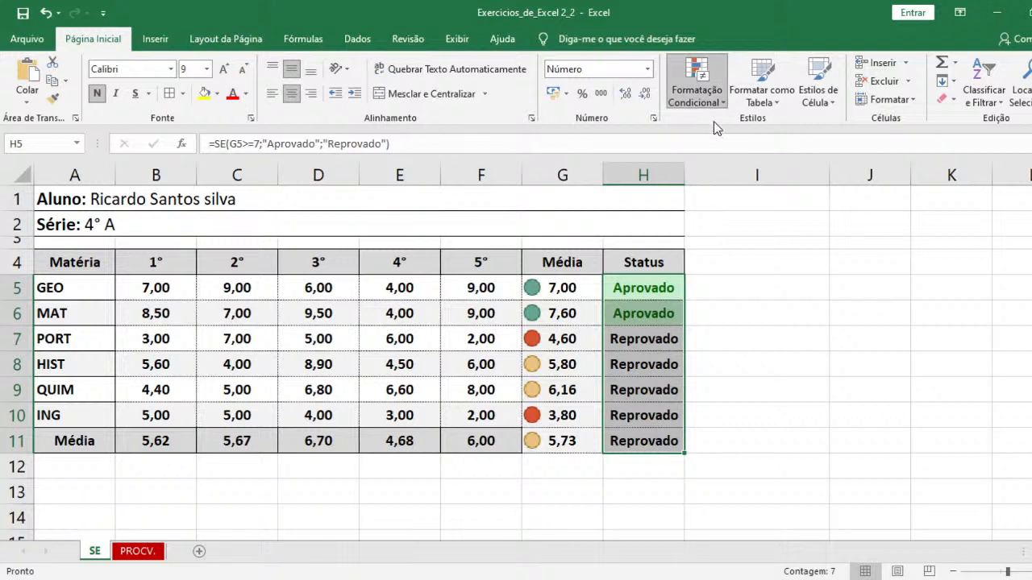
pyautogui.click(954, 280)
pyautogui.write('Reprovado')
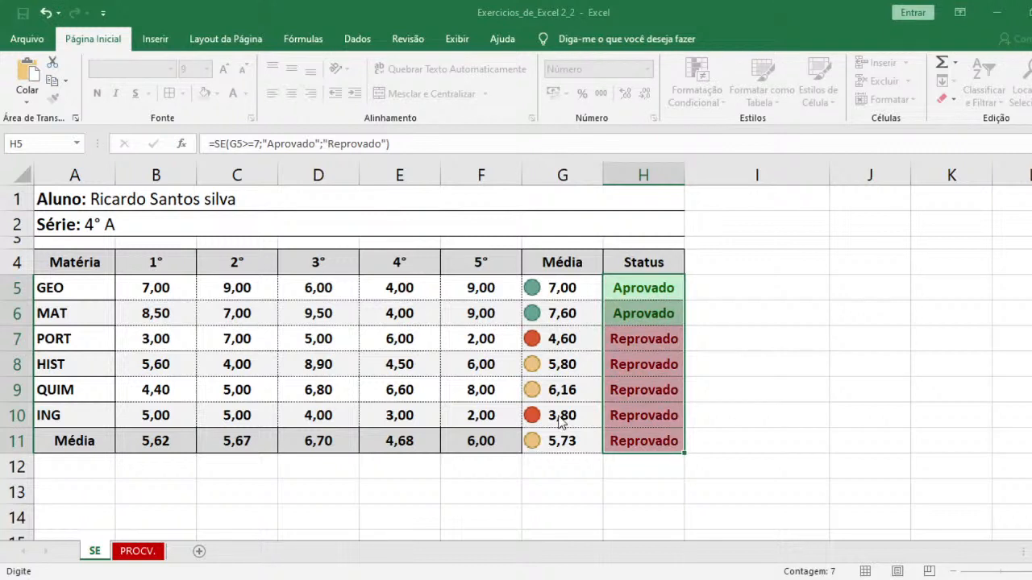
pyautogui.press('Return')
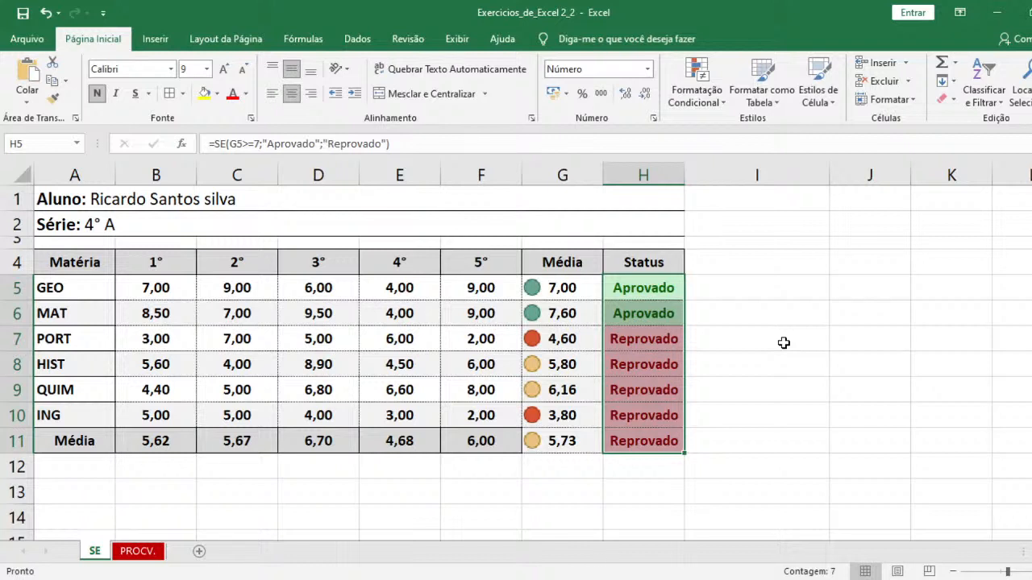
# - Clear the grades in B5:F10 and enter test grades 7, 6, 8, 9 and 4 for GEO in B5:F5
pyautogui.moveTo(169, 294); pyautogui.dragTo(464, 401)
pyautogui.press('Delete')
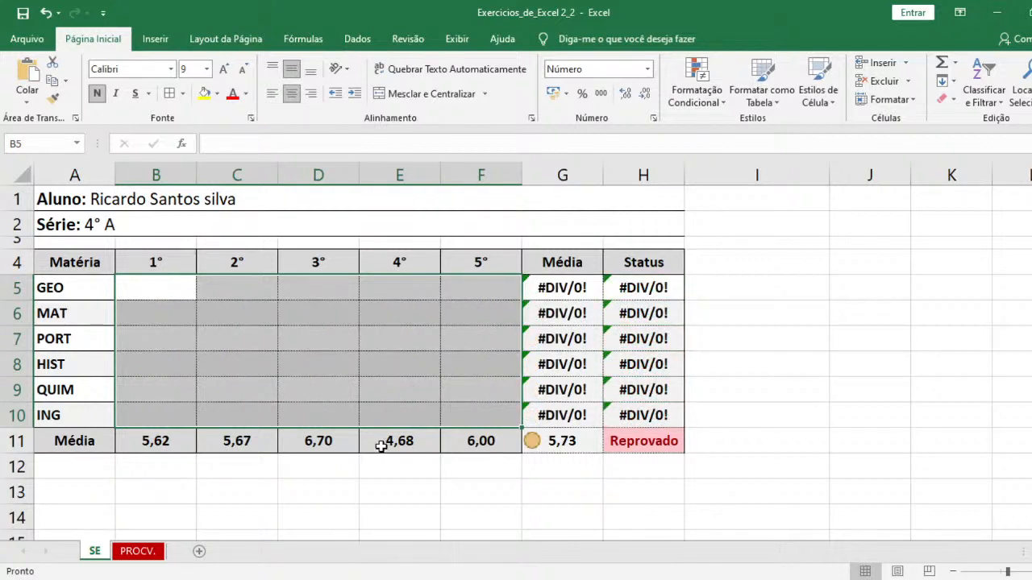
pyautogui.click(139, 289)
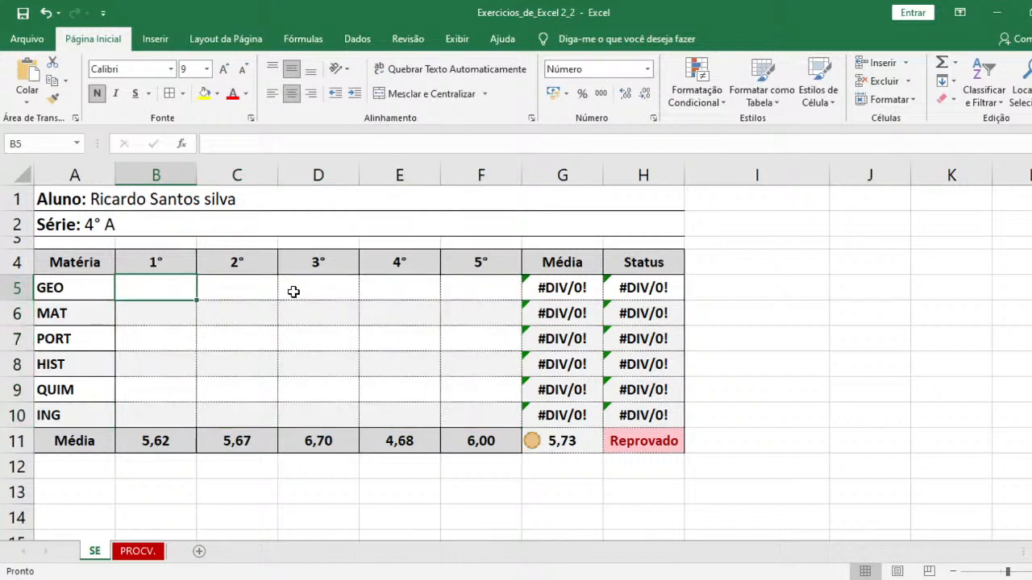
pyautogui.write('7')
pyautogui.press('Tab')
pyautogui.write('6')
pyautogui.press('Tab')
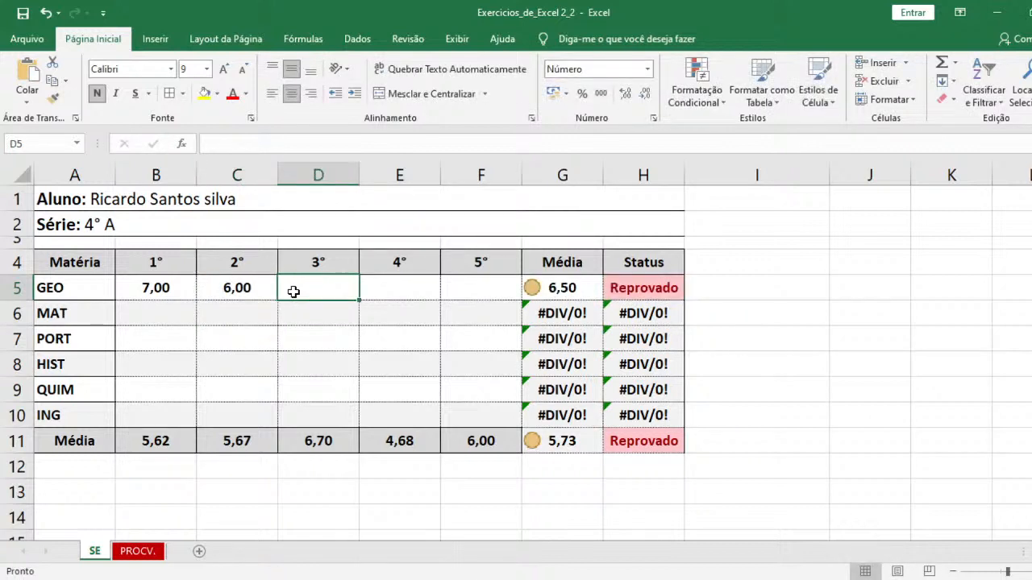
pyautogui.write('8')
pyautogui.press('Tab')
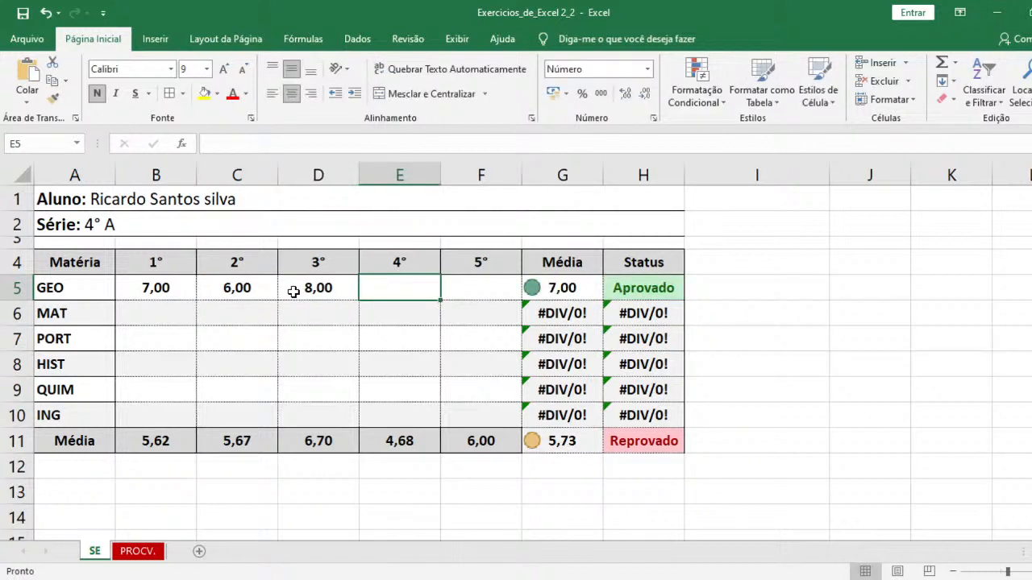
pyautogui.write('9')
pyautogui.press('Tab')
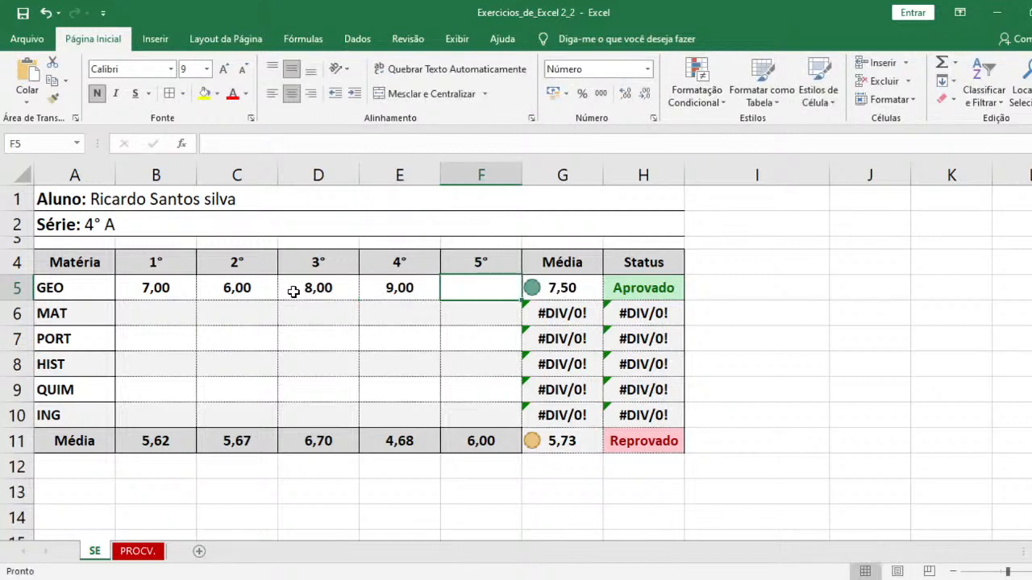
pyautogui.write('4')
pyautogui.press('Return')
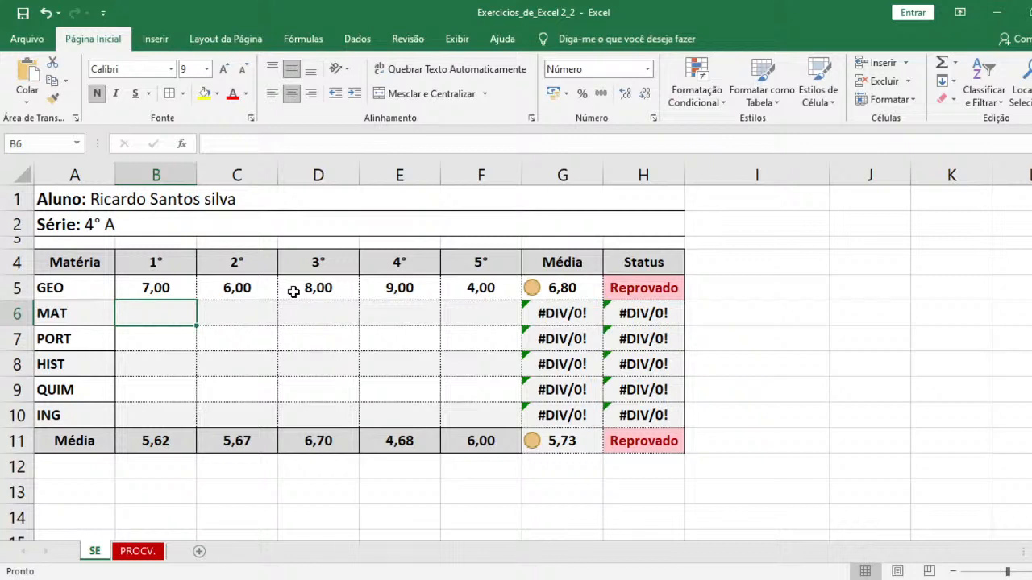
# - Undo the GEO test grades and the clearing of the grade range B5:F10
pyautogui.hotkey('ctrl', 'z')
pyautogui.hotkey('ctrl', 'z')
pyautogui.hotkey('ctrl', 'z')
pyautogui.hotkey('ctrl', 'z')
pyautogui.hotkey('ctrl', 'z')
pyautogui.hotkey('ctrl', 'z')
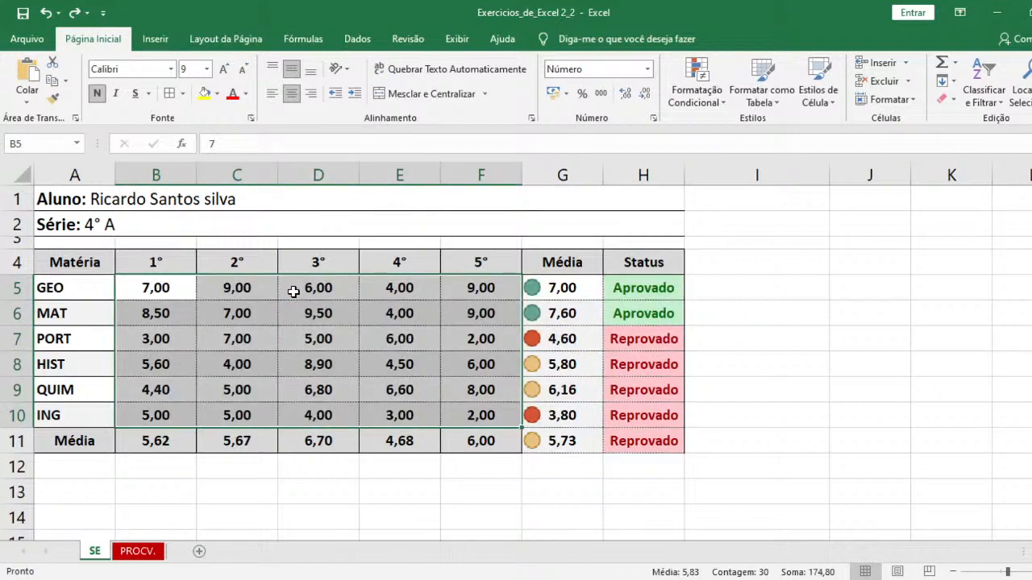
# - Set the QUIM grade in the 1° column, cell B9, to 9
pyautogui.click(164, 398)
pyautogui.write('9')
pyautogui.press('Return')
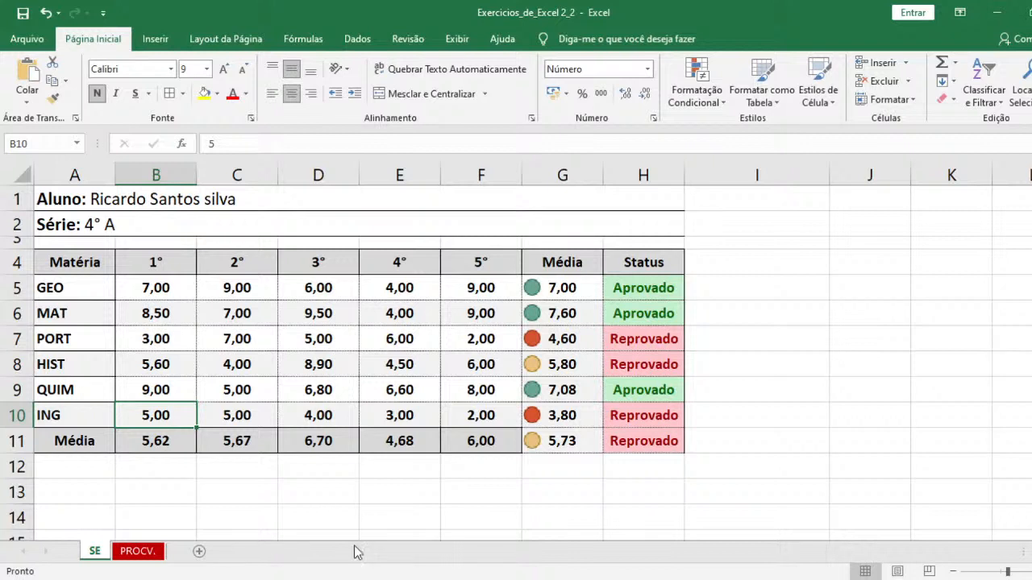
# - Switch to the PROCV. sheet and widen the Salário column so that its amounts fit
pyautogui.click(324, 579)
pyautogui.click(136, 555)
pyautogui.click(429, 402)
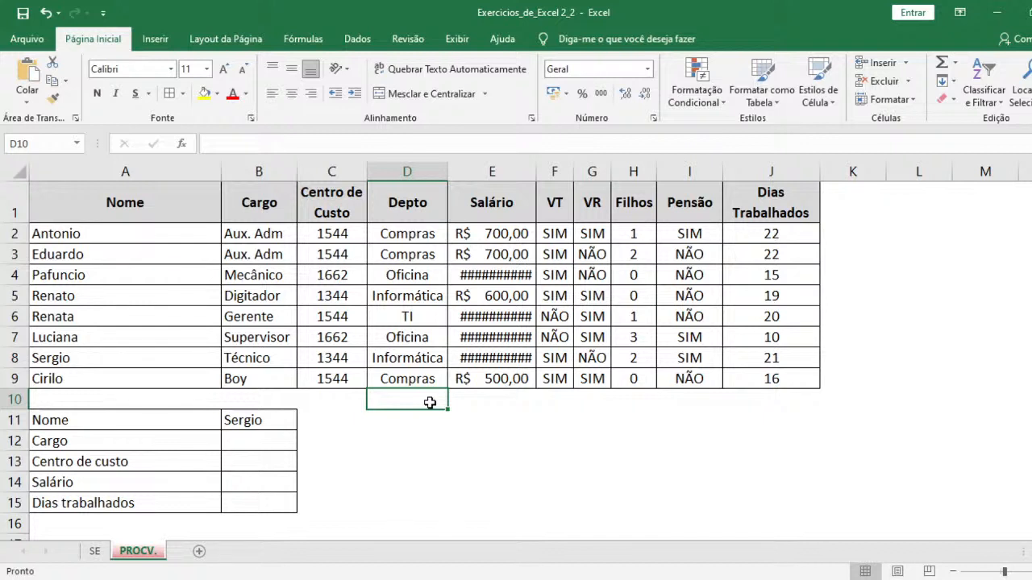
pyautogui.click(489, 278)
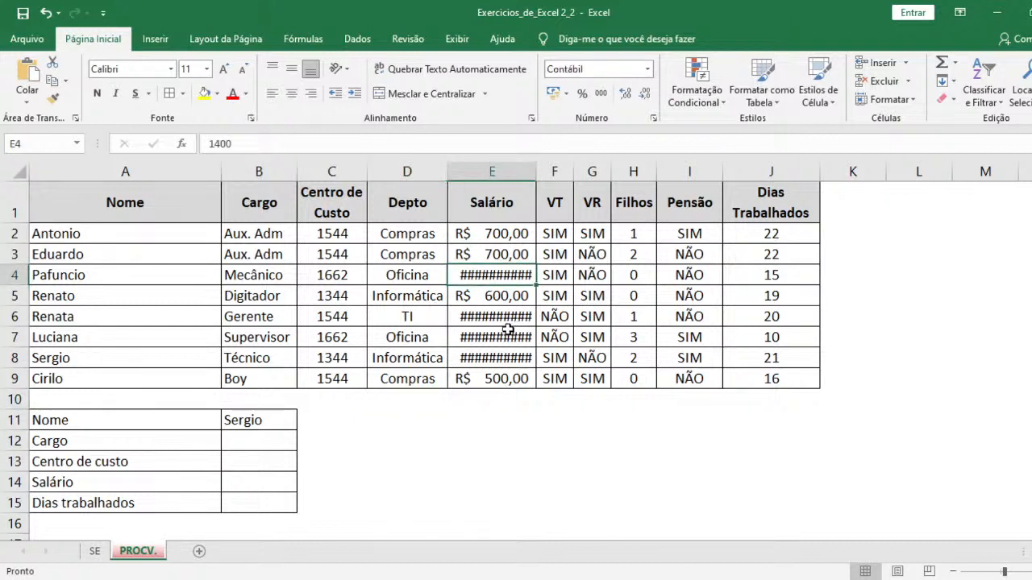
pyautogui.click(511, 332)
pyautogui.click(503, 373)
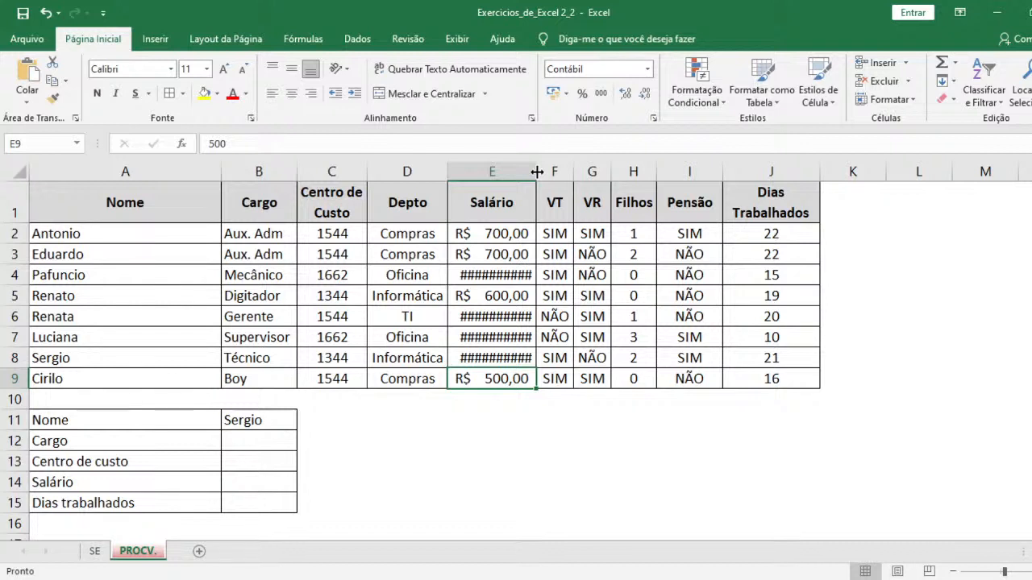
pyautogui.moveTo(537, 171); pyautogui.dragTo(555, 177)
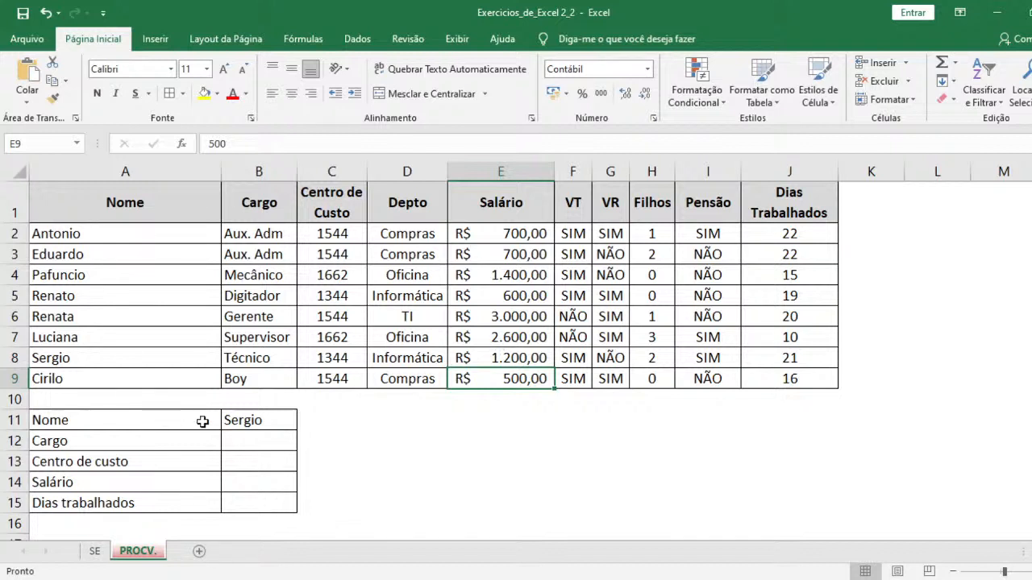
# - Enter =PROCV(B11;A1:J9;2;) in the Cargo cell B12 to look up the job title for the name in B11
pyautogui.click(263, 425)
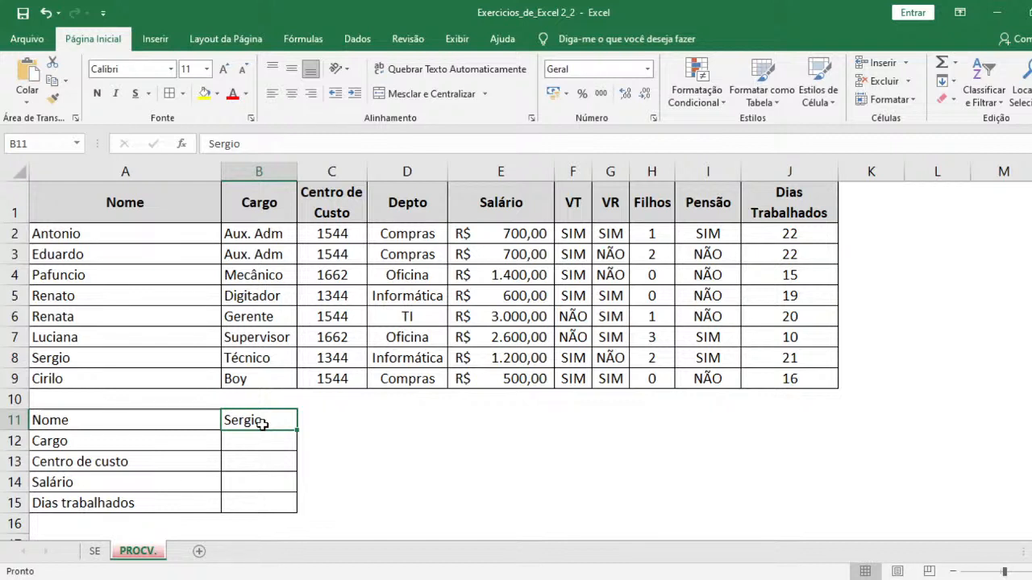
pyautogui.click(264, 442)
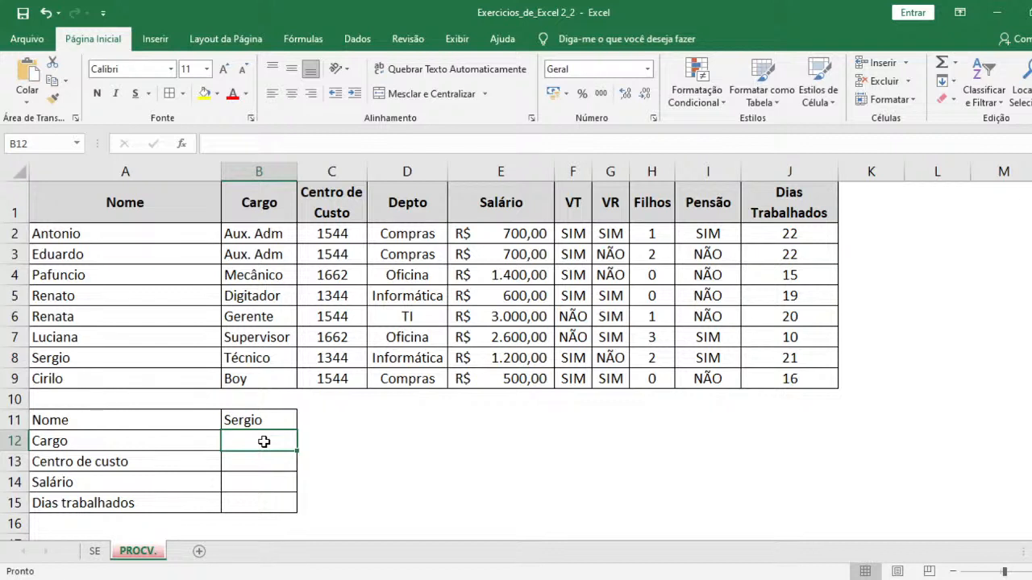
pyautogui.write('=')
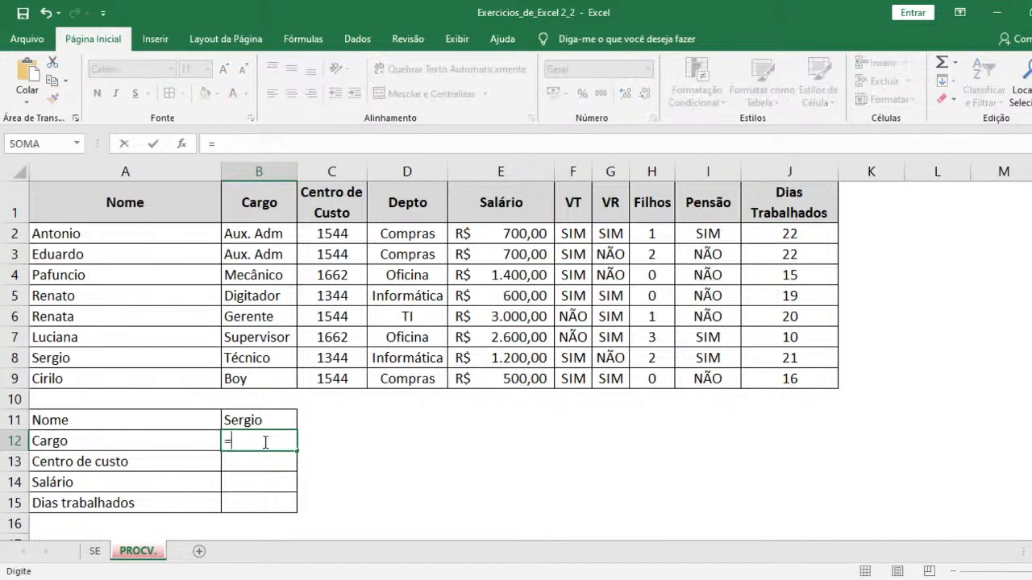
pyautogui.write('procv')
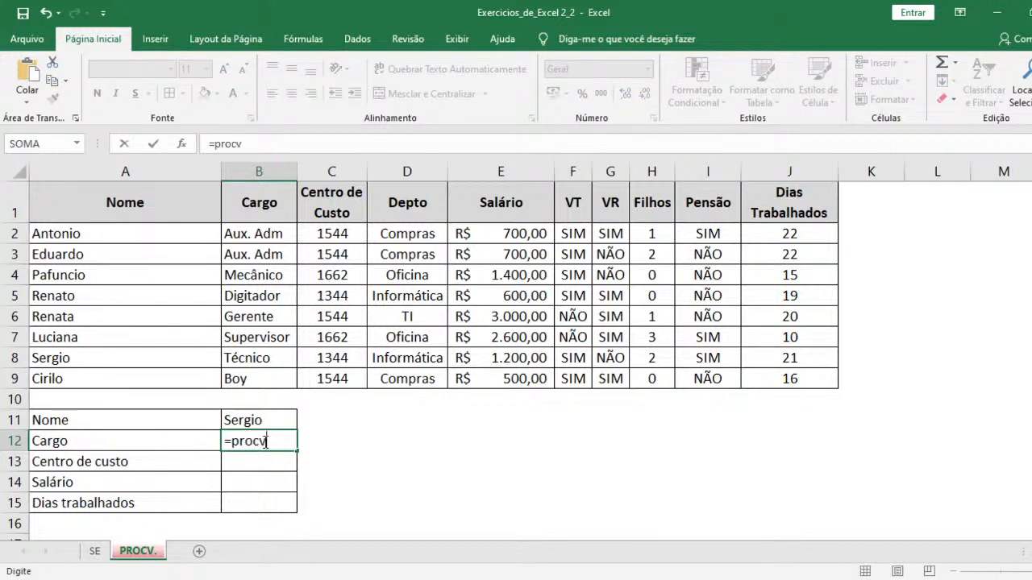
pyautogui.press('Tab')
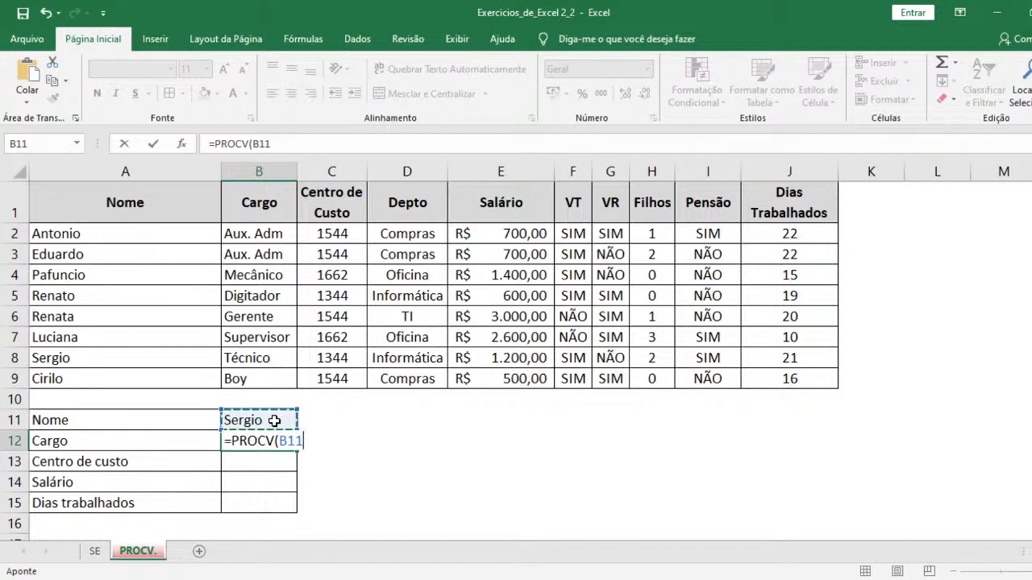
pyautogui.write(';')
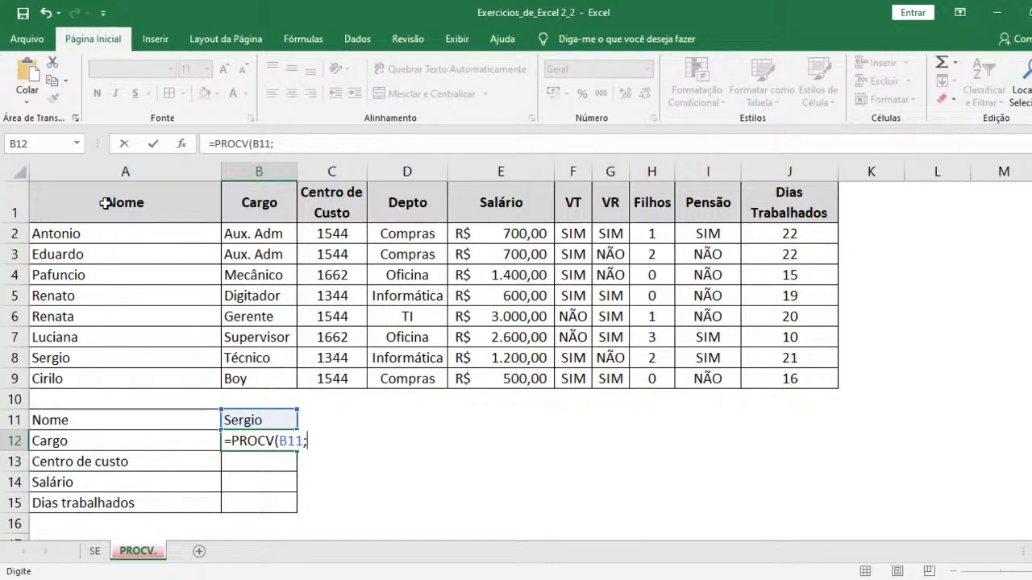
pyautogui.moveTo(105, 203); pyautogui.dragTo(822, 378)
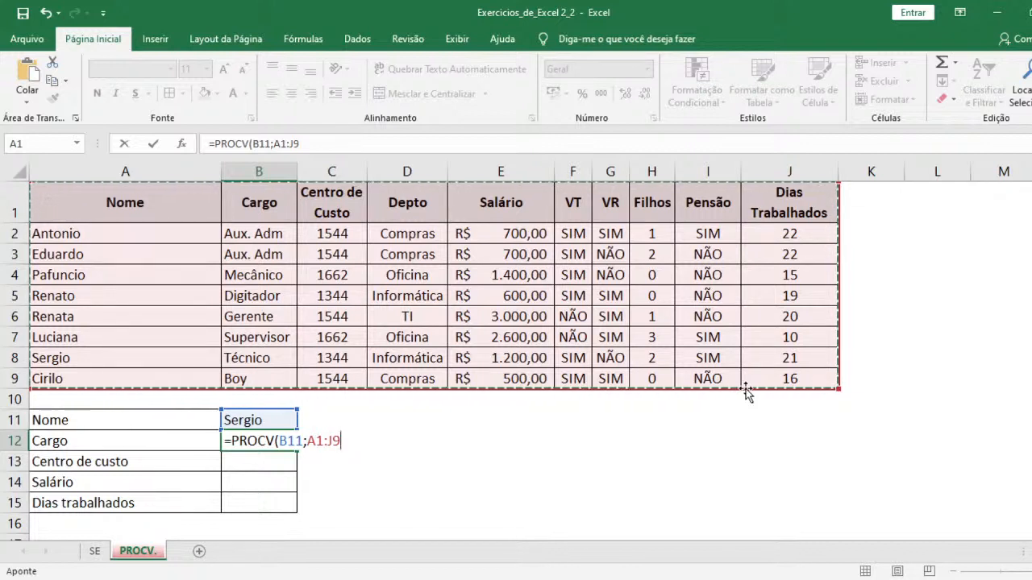
pyautogui.write(';')
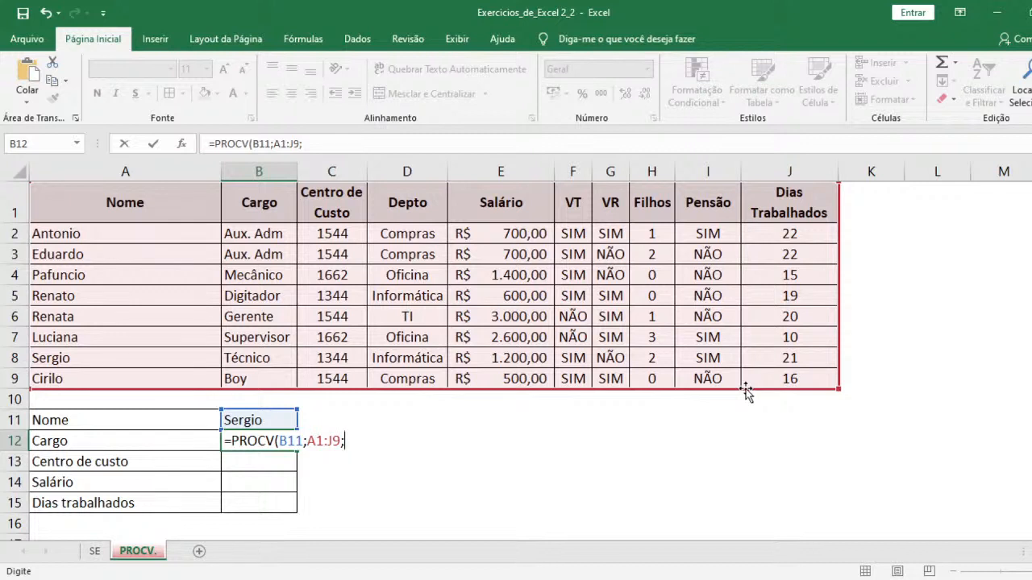
pyautogui.write('2')
pyautogui.write(';')
pyautogui.write('0')
pyautogui.hotkey('ctrl', 'Return')
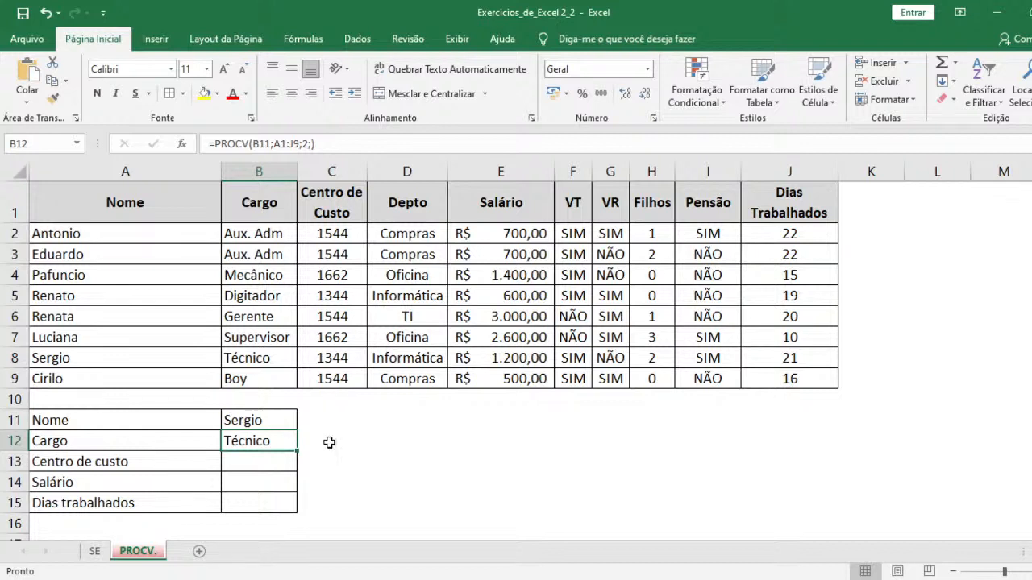
# - Try the Cargo formula in B12 with 0 as the column index, as =PROCV(B11;A1:J9;0)
pyautogui.press('F2')
pyautogui.press('BackSpace')
pyautogui.press('BackSpace')
pyautogui.press('BackSpace')
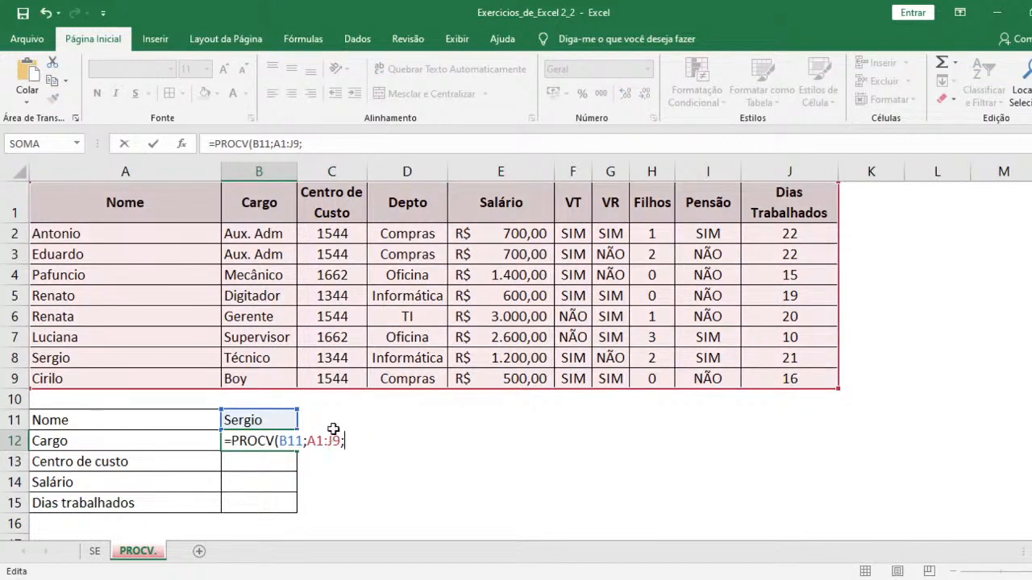
pyautogui.write('1')
pyautogui.press('BackSpace')
pyautogui.write('0)')
pyautogui.press('Return')
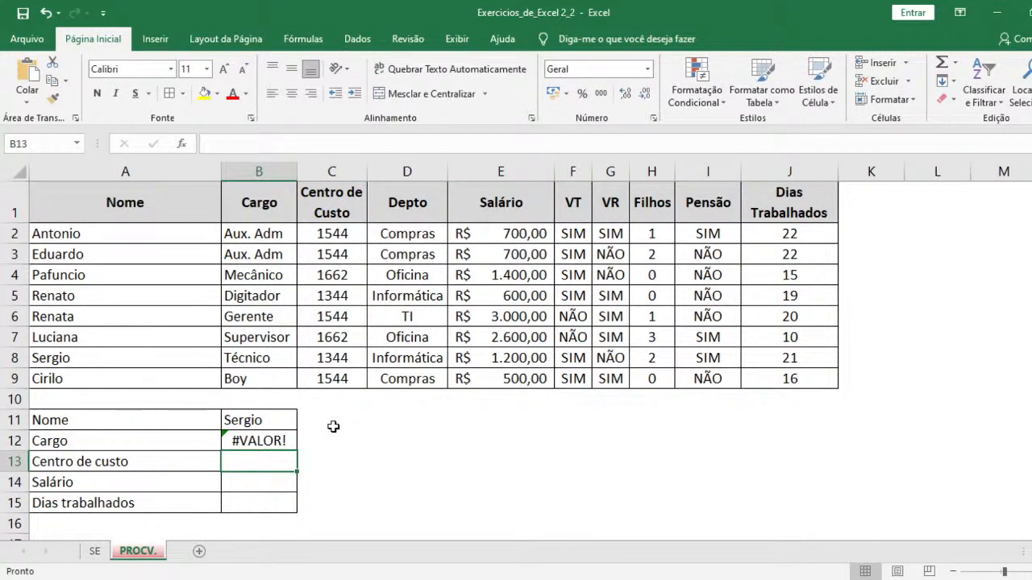
# - Correct the Cargo formula in B12 to =PROCV(B11;A1:J9;2;0), with column index 2 and an exact match
pyautogui.press('Up')
pyautogui.press('F2')
pyautogui.press('BackSpace')
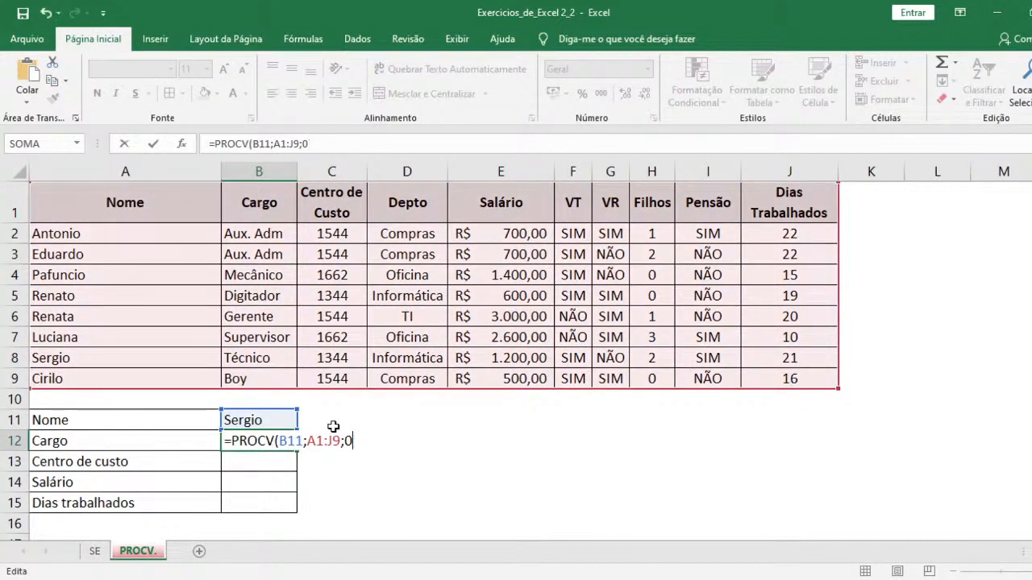
pyautogui.press('BackSpace')
pyautogui.write('2;0)')
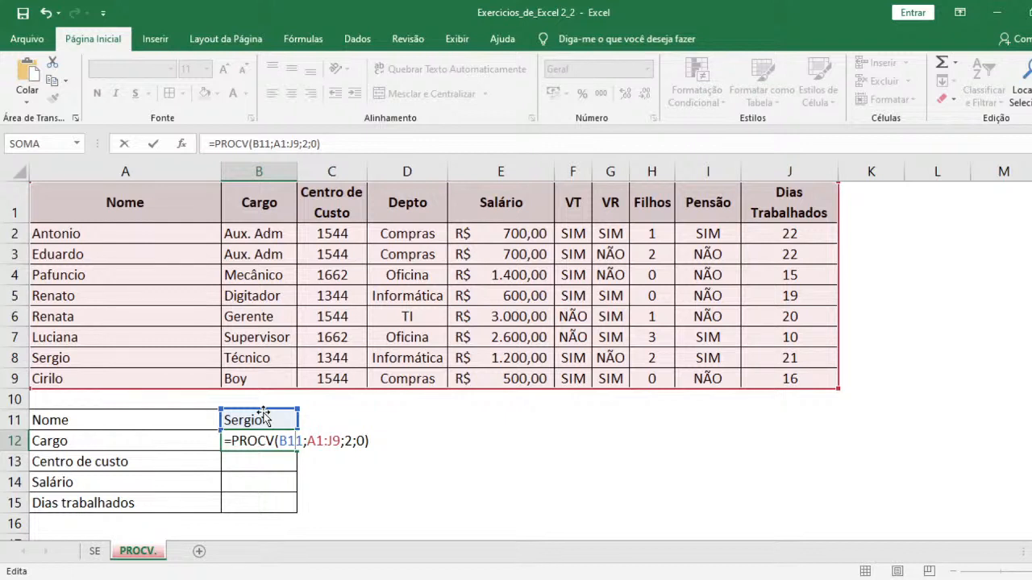
pyautogui.moveTo(306, 441); pyautogui.dragTo(340, 441)
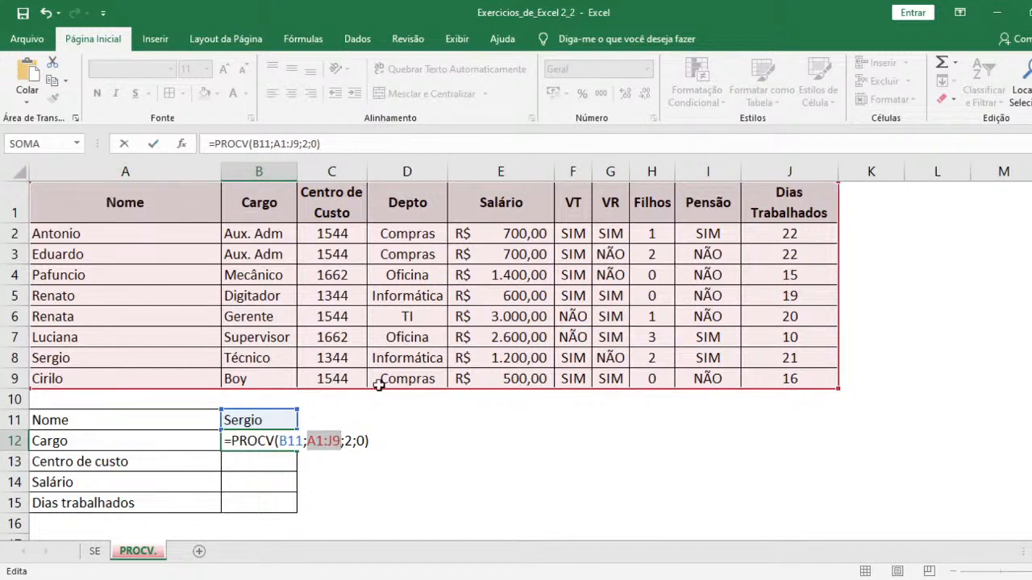
pyautogui.click(349, 444)
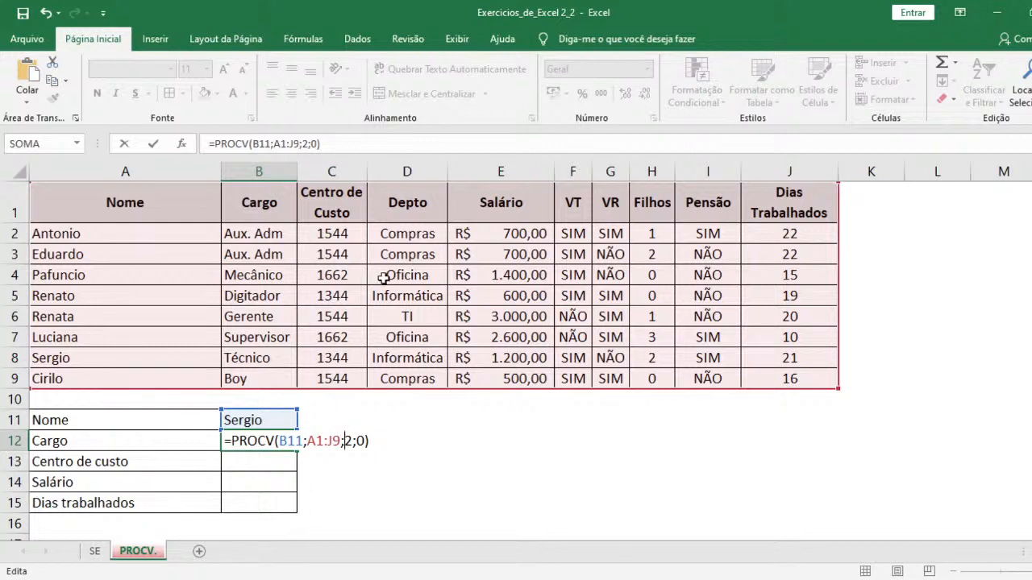
pyautogui.click(357, 442)
pyautogui.press('Return')
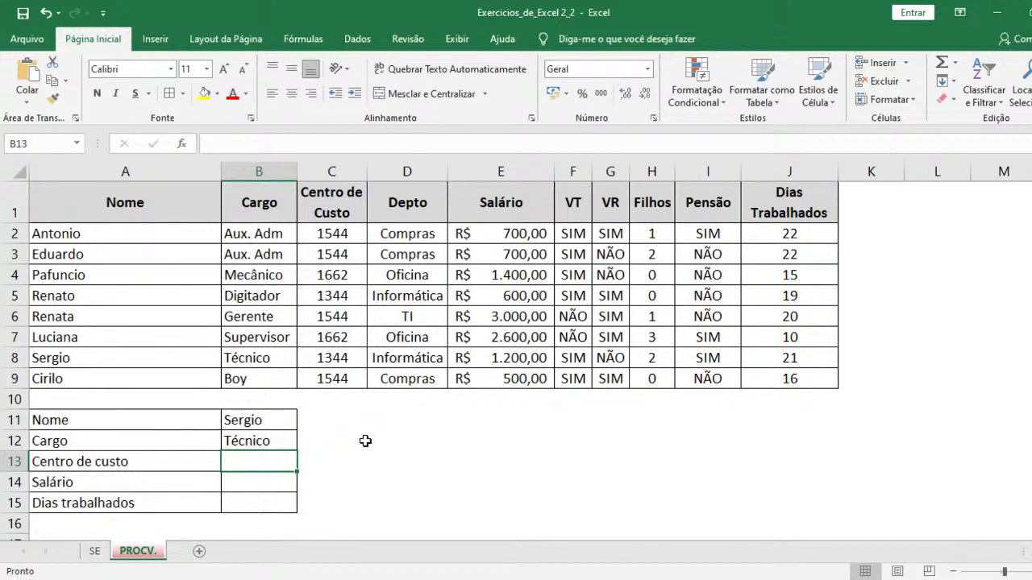
# - Enter =PROCV(B11;A1:J9;3;FALSO) in the Centro de custo cell B13 and check it against row 8 of the employee table
pyautogui.write('=')
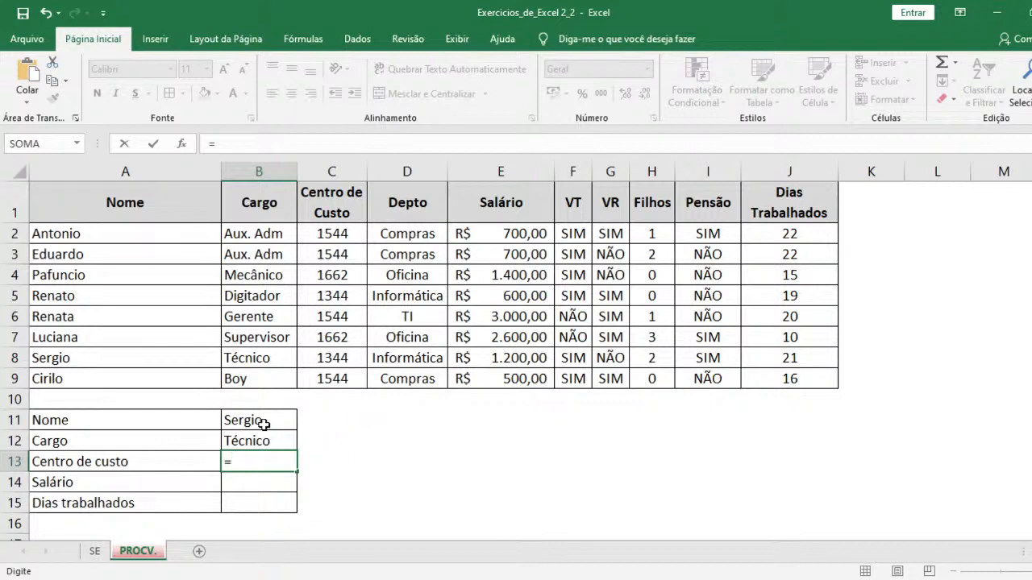
pyautogui.write('procv')
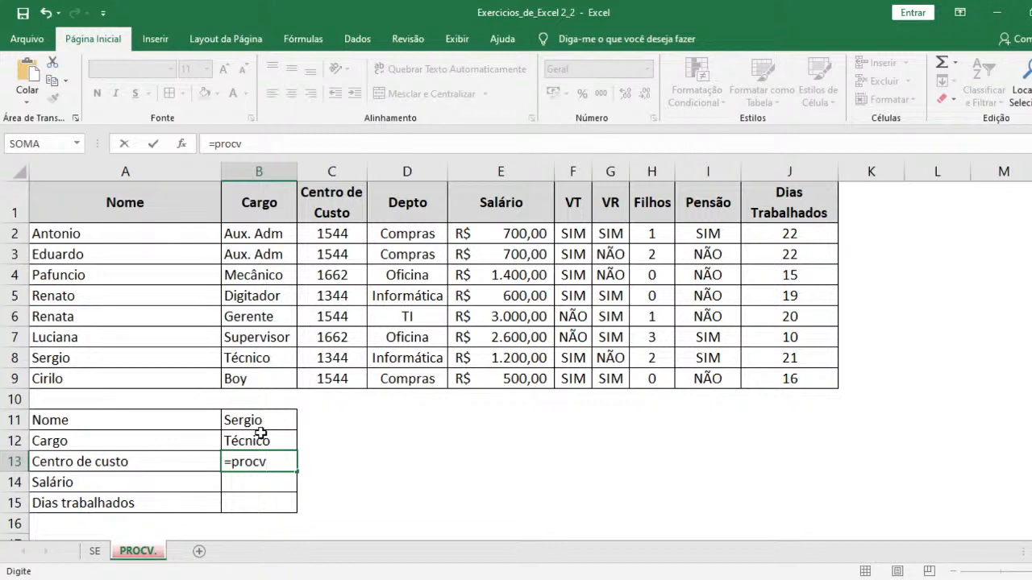
pyautogui.press('Tab')
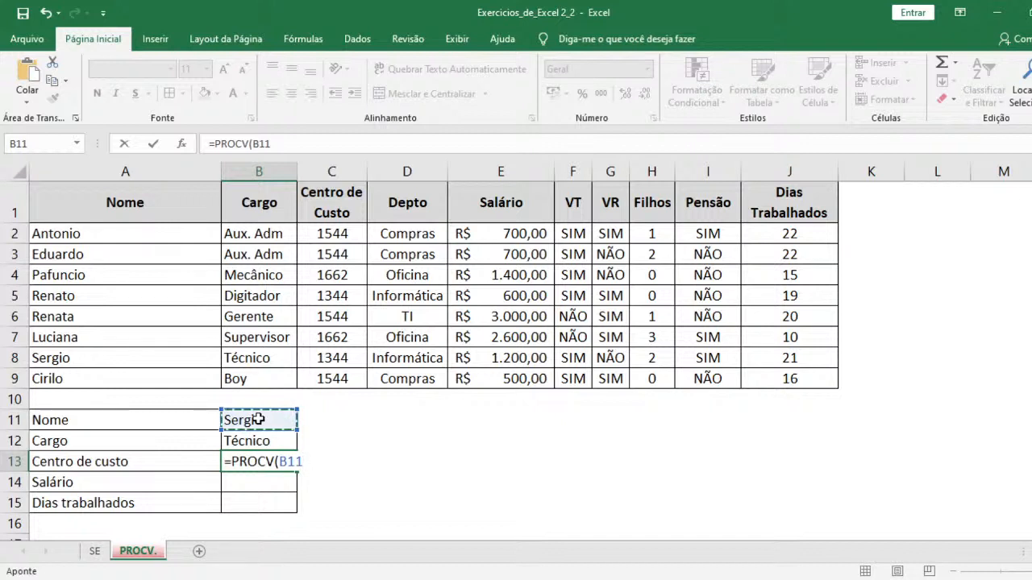
pyautogui.write(';')
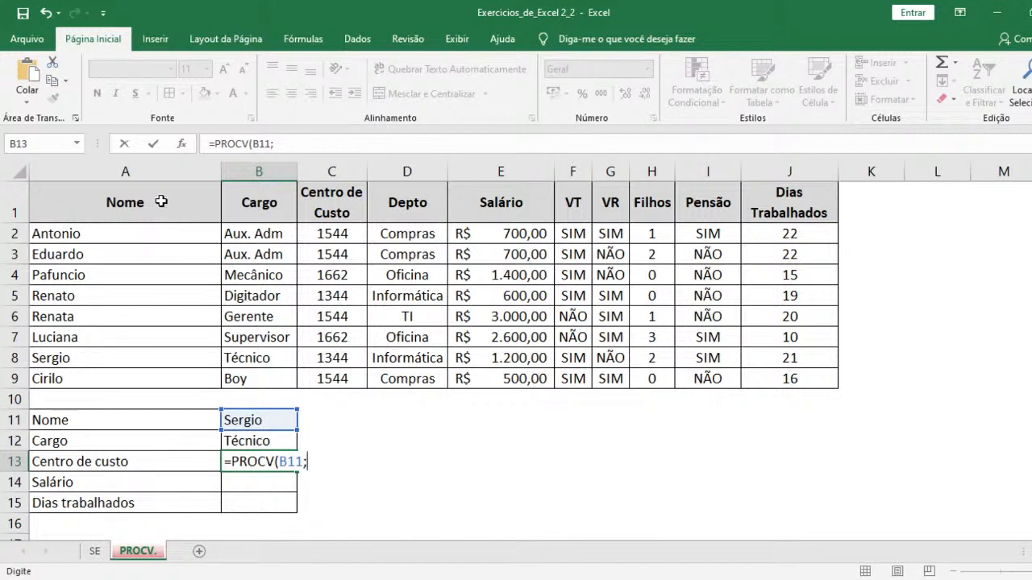
pyautogui.moveTo(107, 194); pyautogui.dragTo(824, 380)
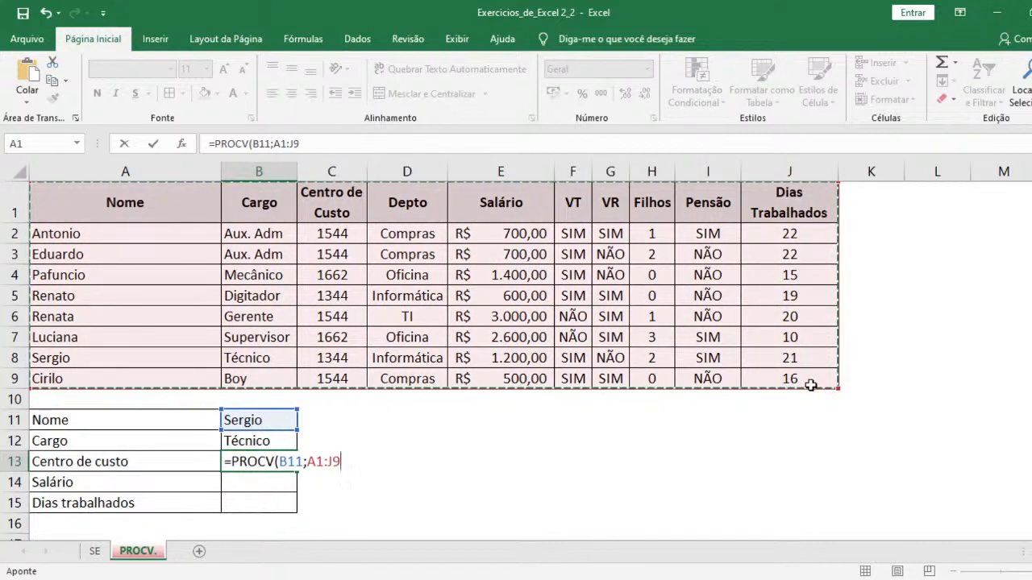
pyautogui.write(';3')
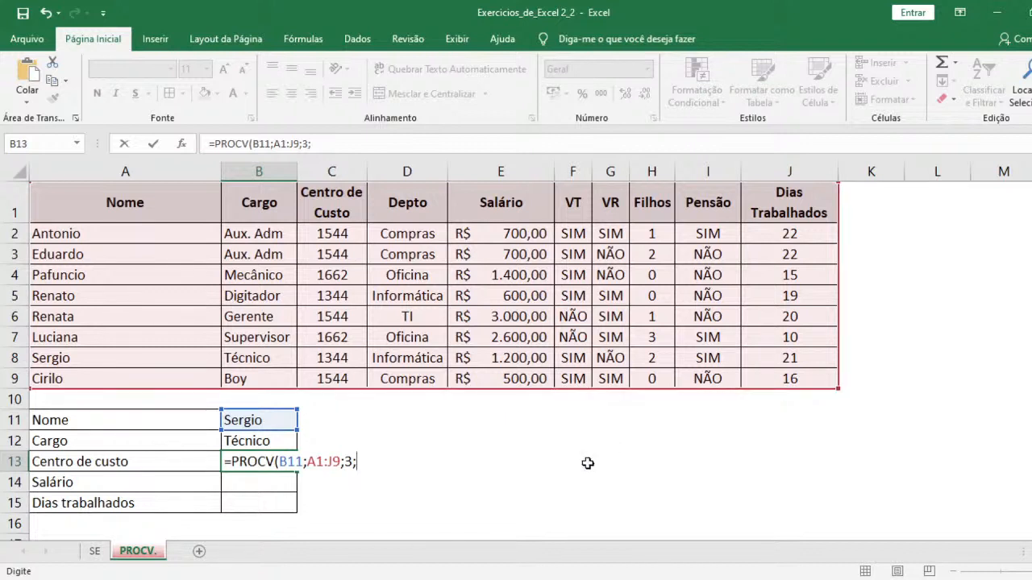
pyautogui.write('FALSO')
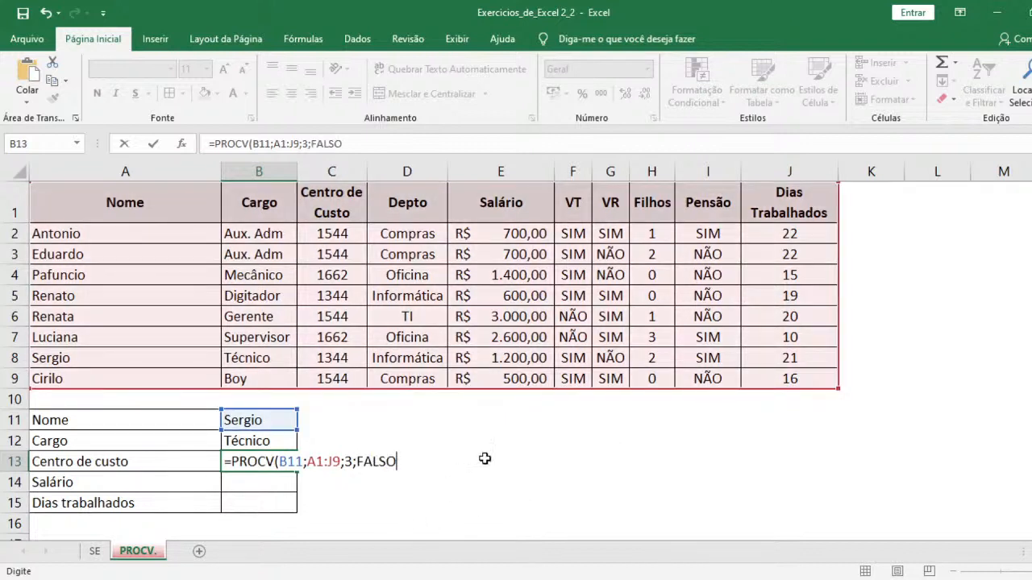
pyautogui.write(')')
pyautogui.press('Return')
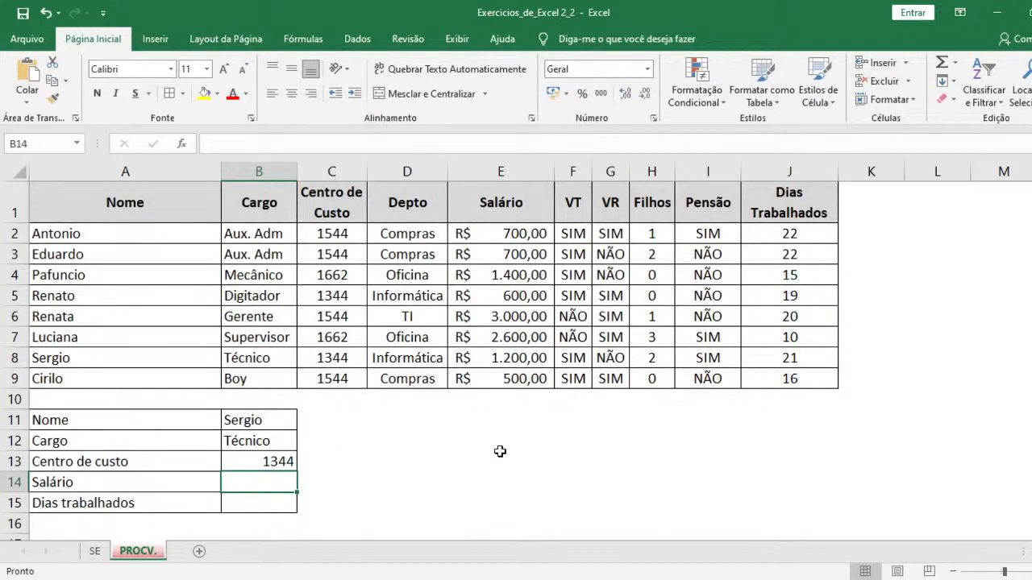
pyautogui.click(10, 361)
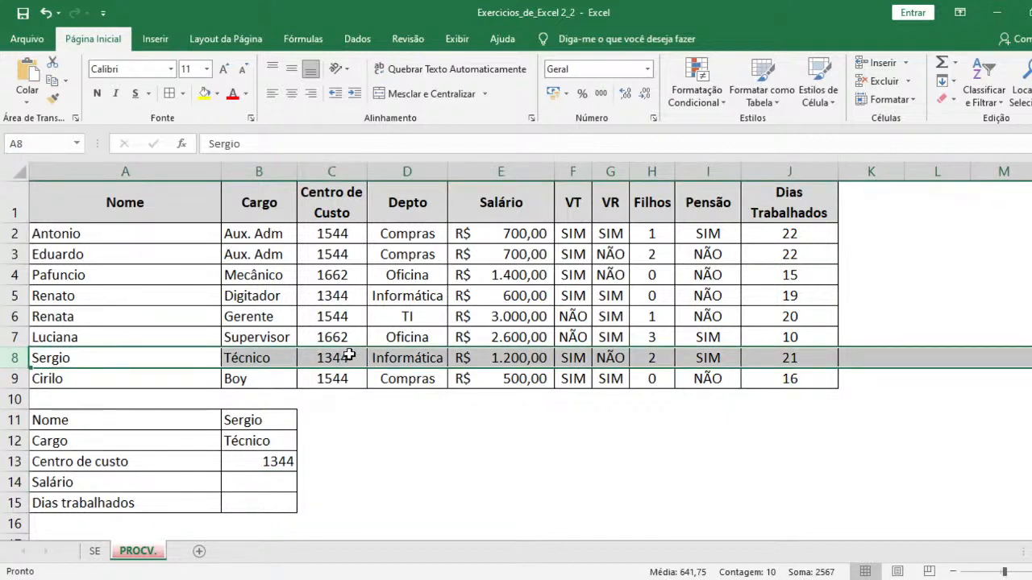
# - Enter =PROCV(B11;A1:J9;5;0) in the Salário cell B14 to look up the salary for the name in B11
pyautogui.click(277, 483)
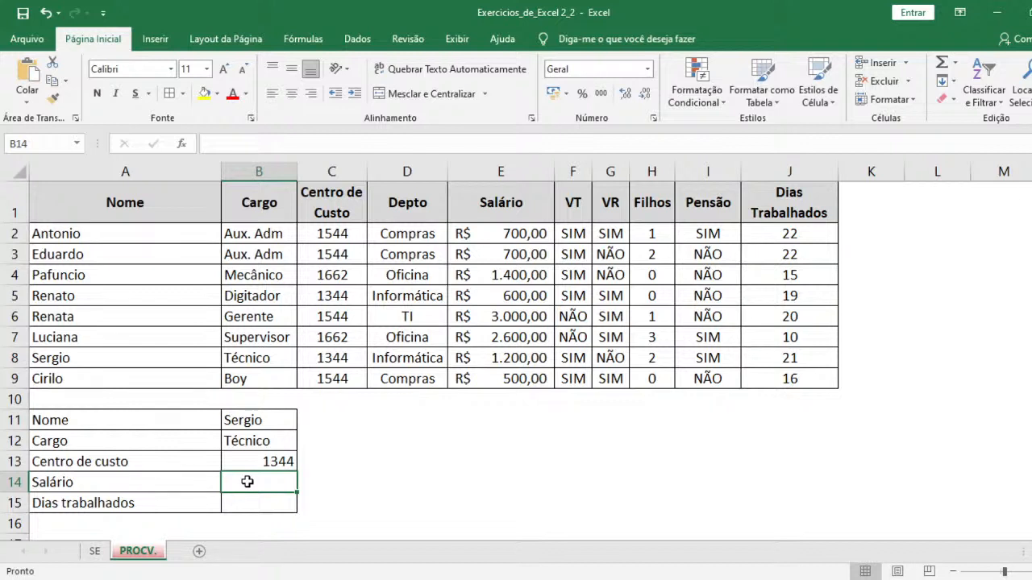
pyautogui.write('=pr')
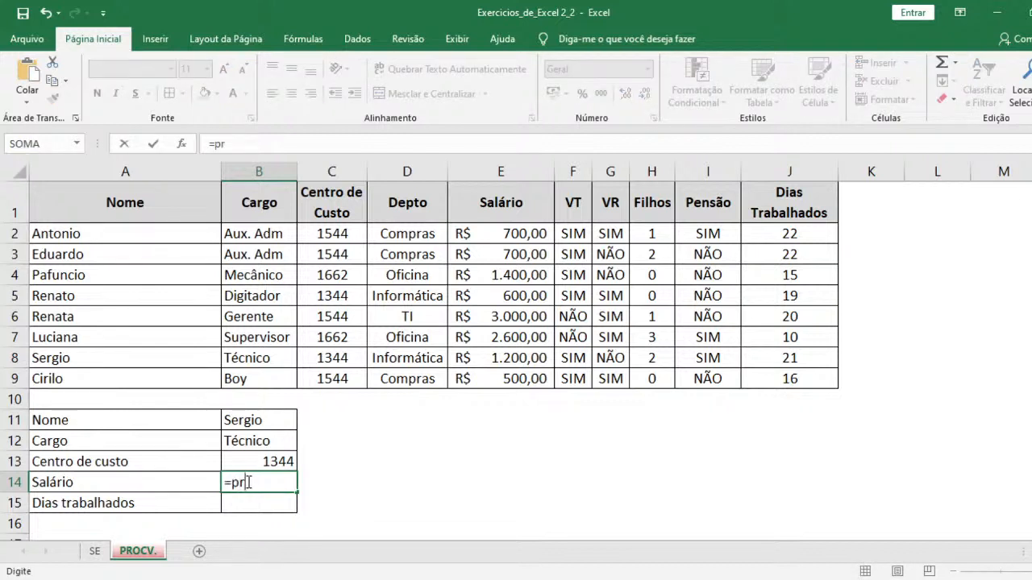
pyautogui.write('ocv')
pyautogui.press('Tab')
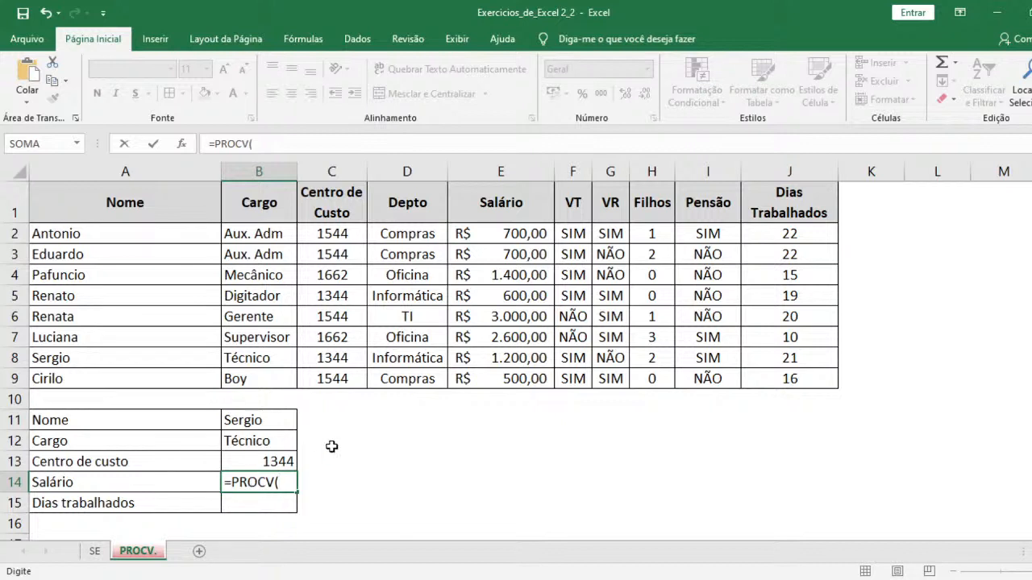
pyautogui.click(266, 418)
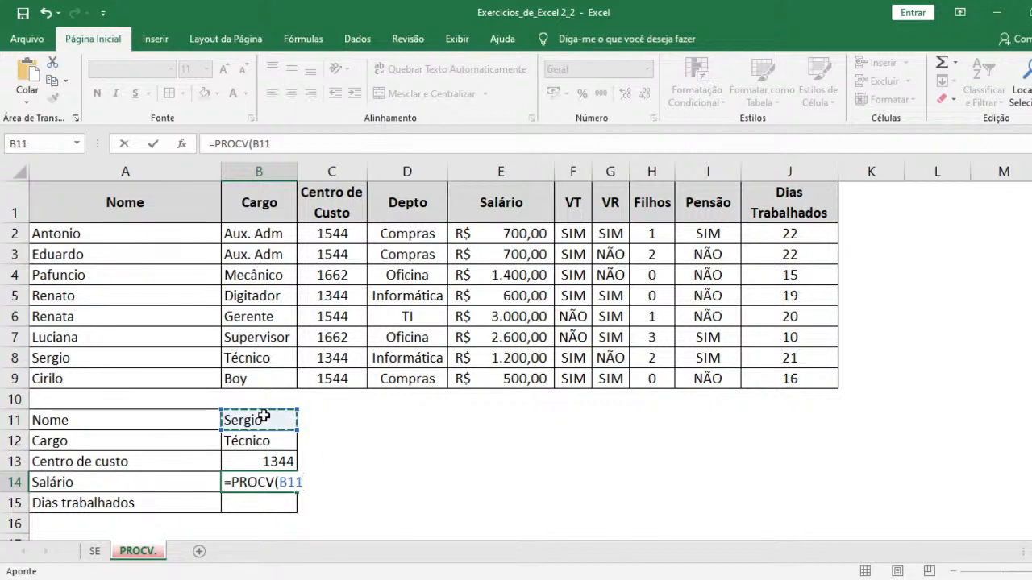
pyautogui.write(';')
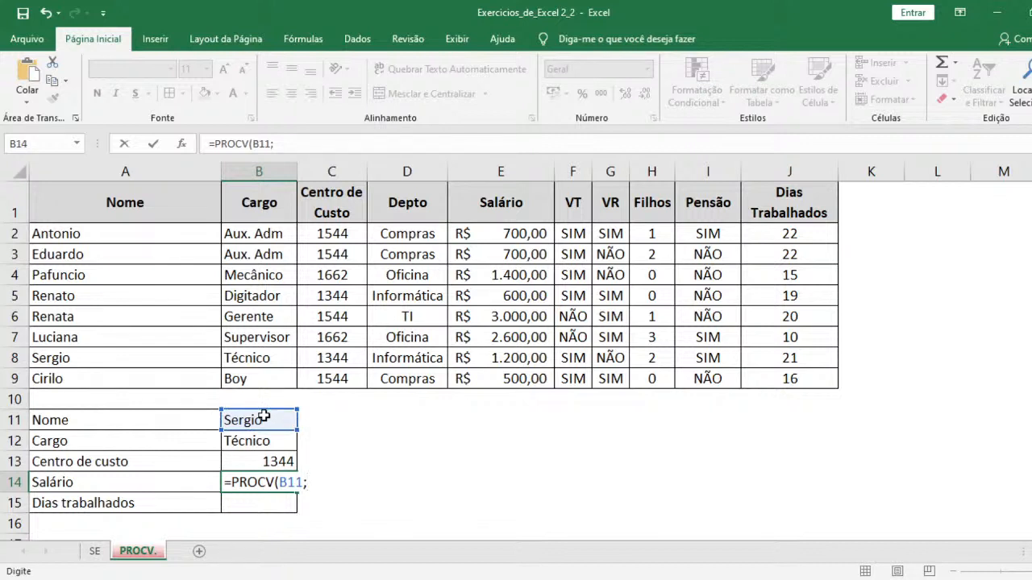
pyautogui.moveTo(152, 203); pyautogui.dragTo(830, 382)
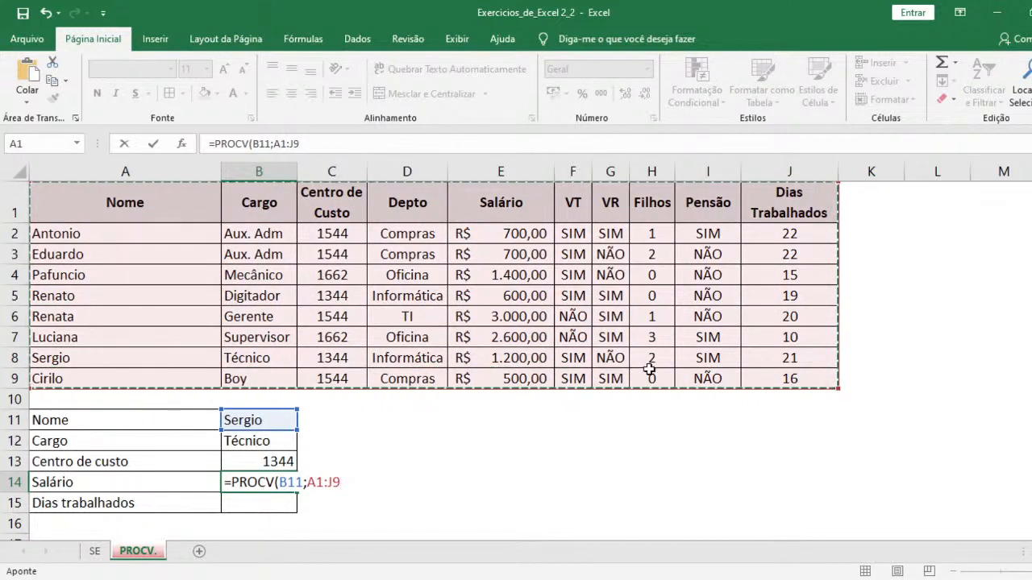
pyautogui.write(';')
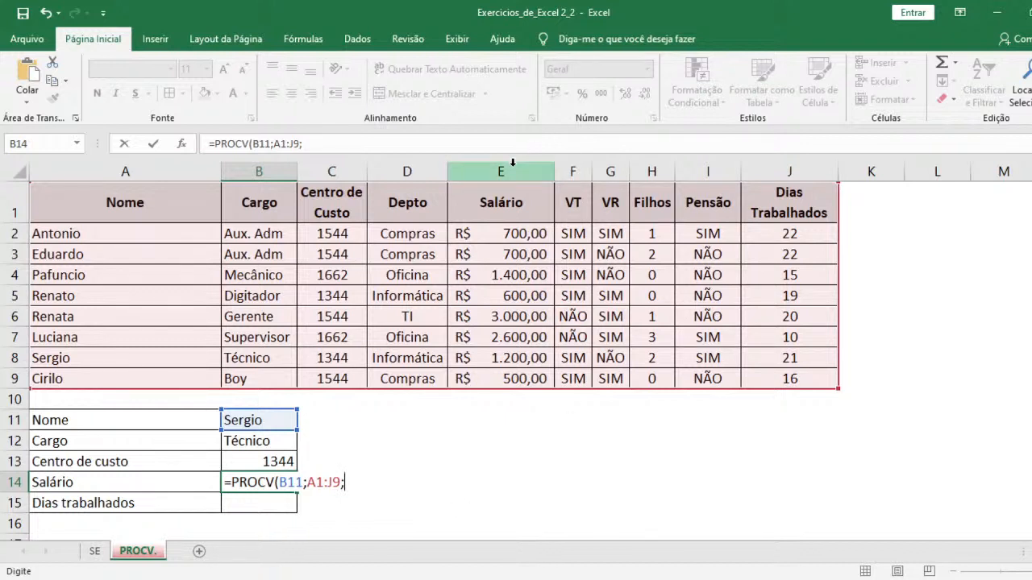
pyautogui.write('5;0)')
pyautogui.press('Return')
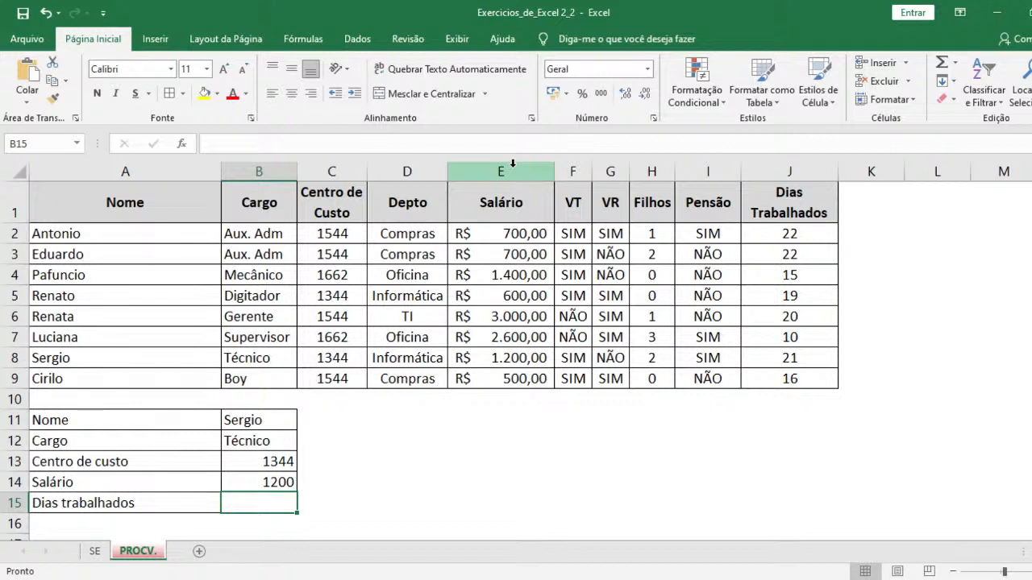
# - Enter =PROCV(B11;A1:J9;10;0) in the Dias trabalhados cell B15 to look up the days worked for the name in B11
pyautogui.write('=')
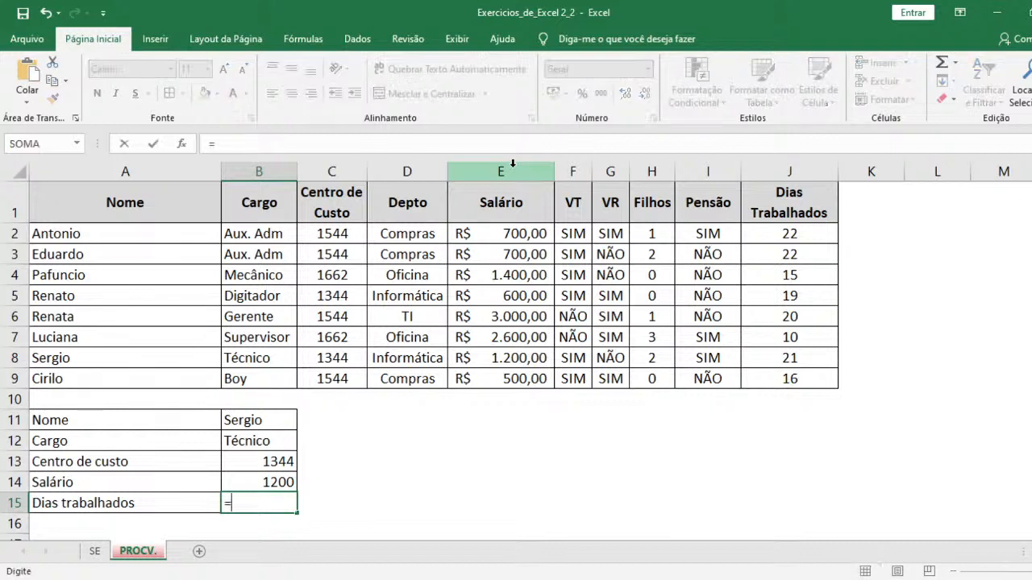
pyautogui.write('procv')
pyautogui.press('Tab')
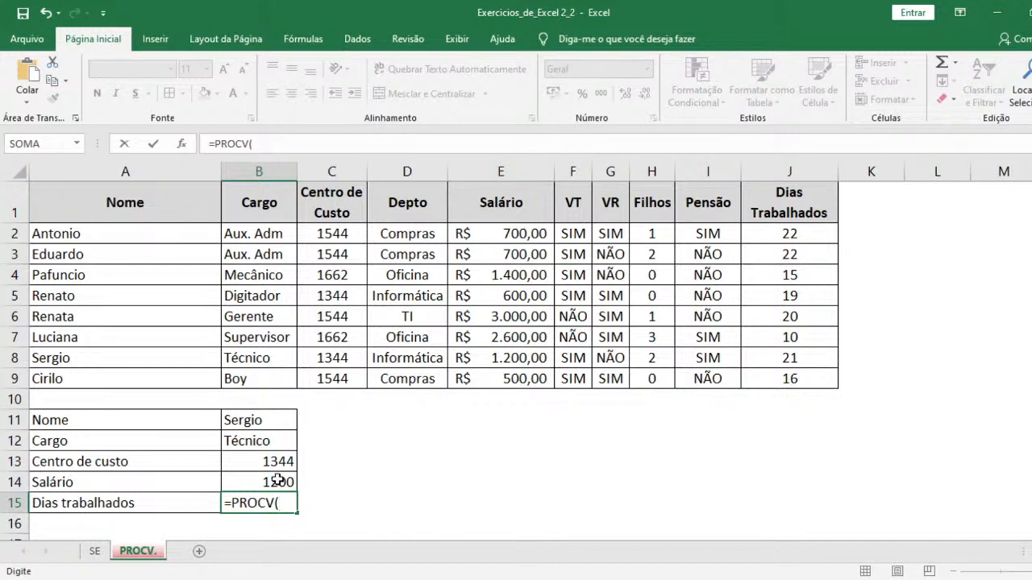
pyautogui.click(264, 420)
pyautogui.write(';')
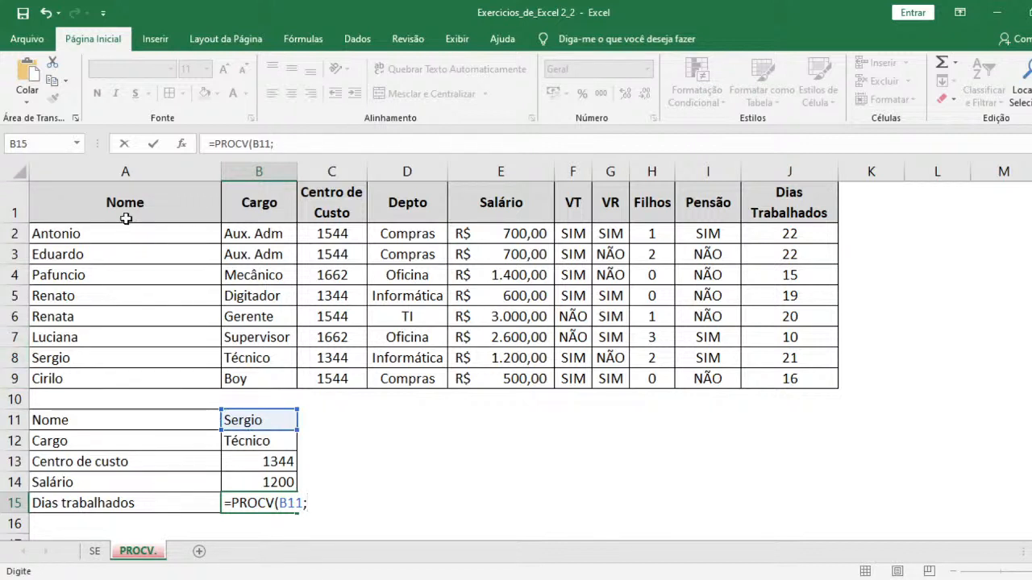
pyautogui.moveTo(129, 206); pyautogui.dragTo(810, 370)
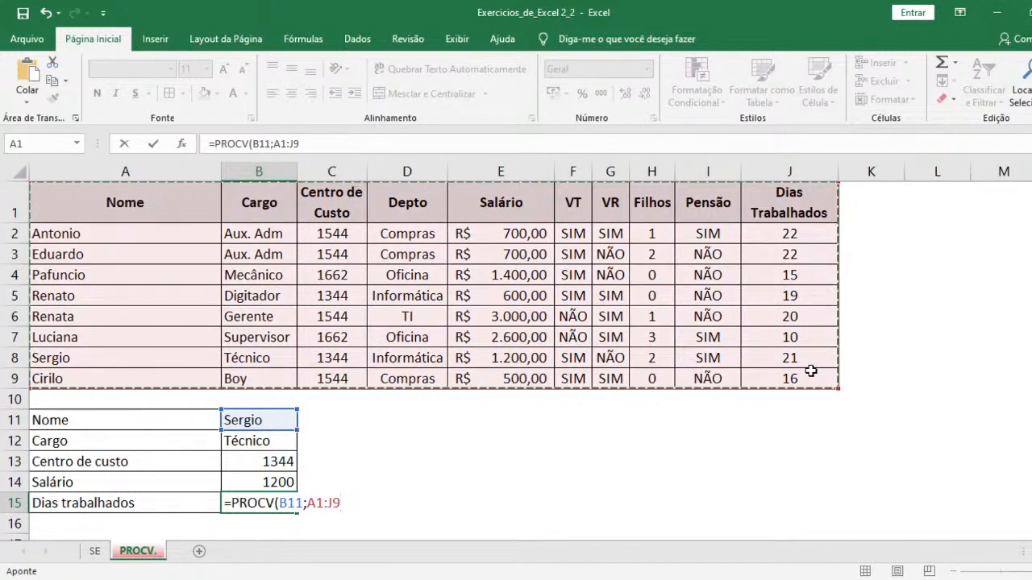
pyautogui.write(';')
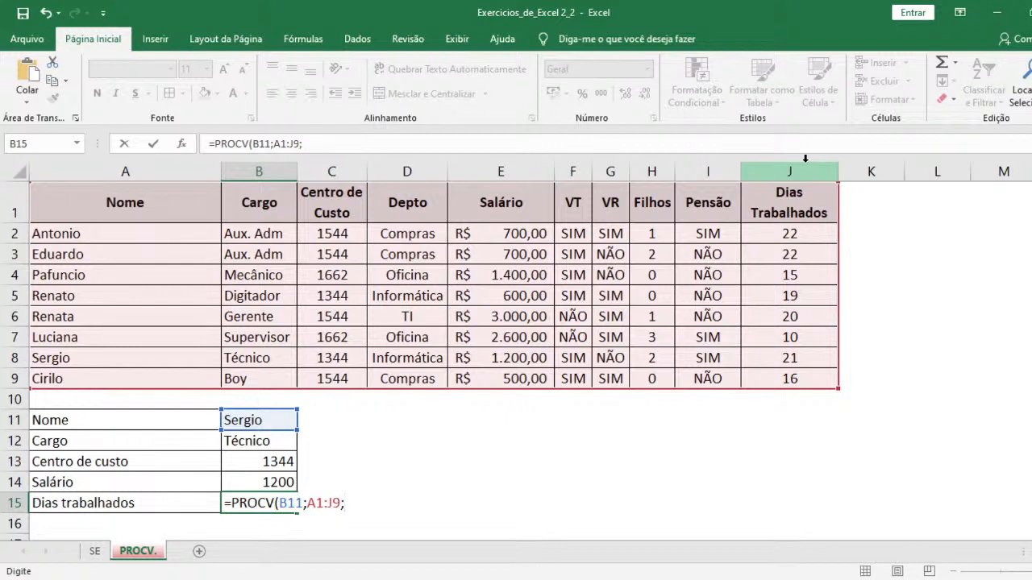
pyautogui.write('1')
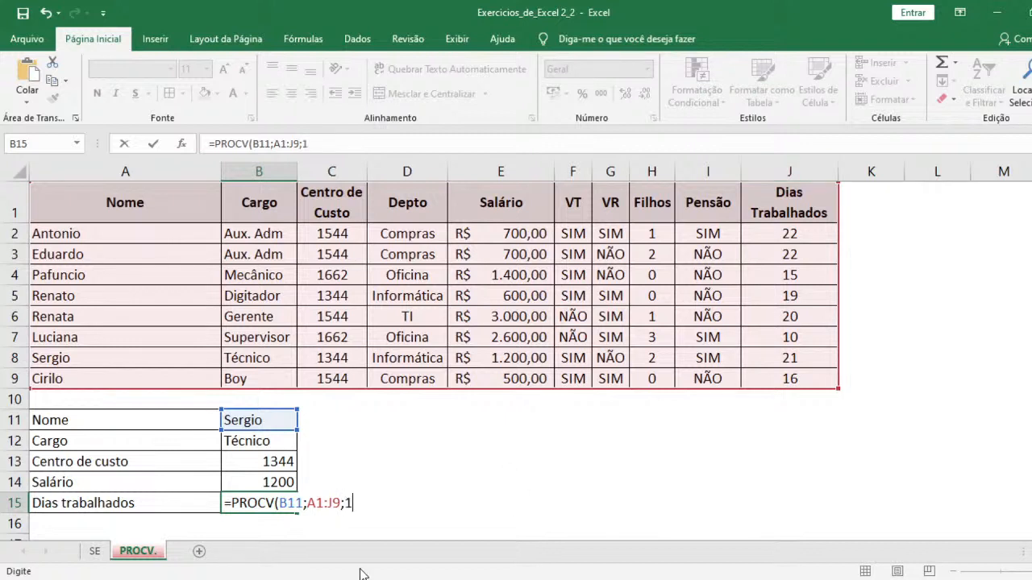
pyautogui.write('0;0)')
pyautogui.press('Return')
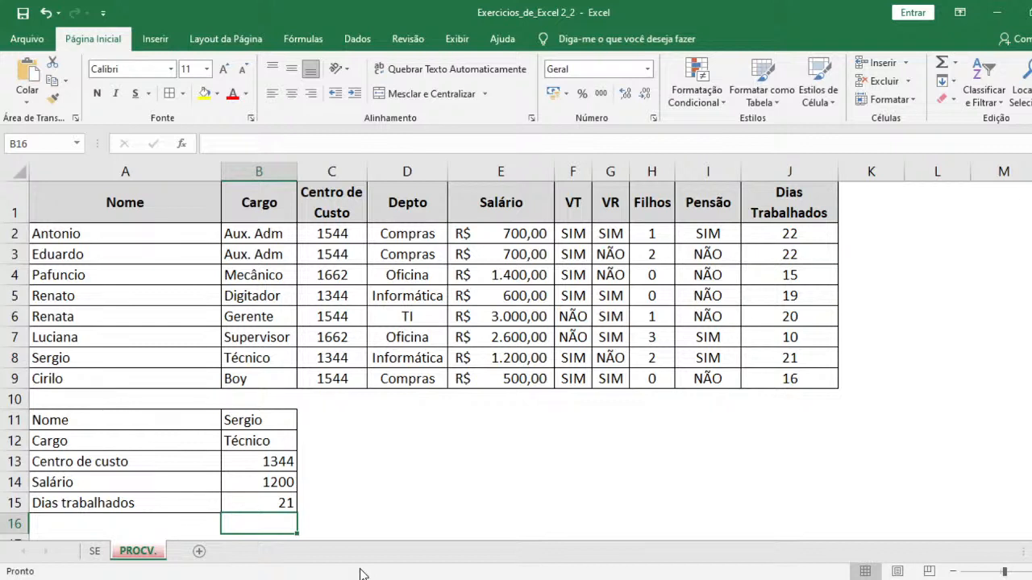
# - Test the lookup formulas by replacing the name in B11 with the employee name listed in A3
pyautogui.click(267, 418)
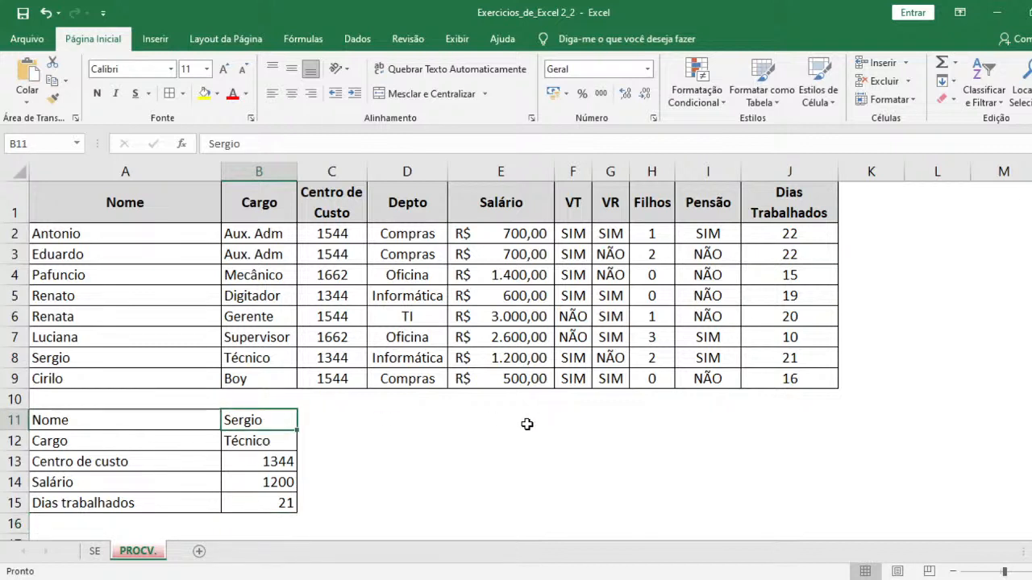
pyautogui.write('Eduardo')
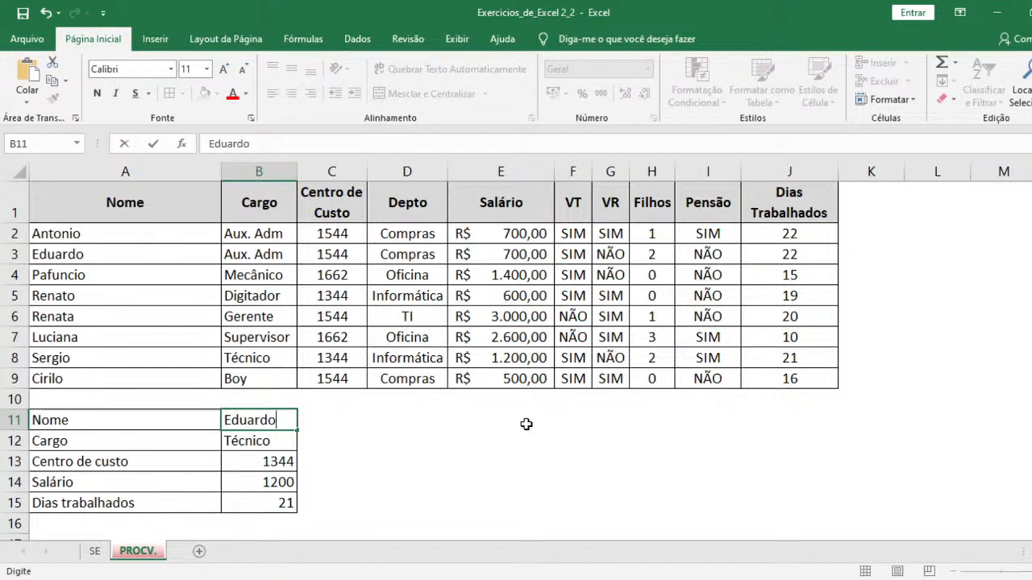
pyautogui.press('Return')
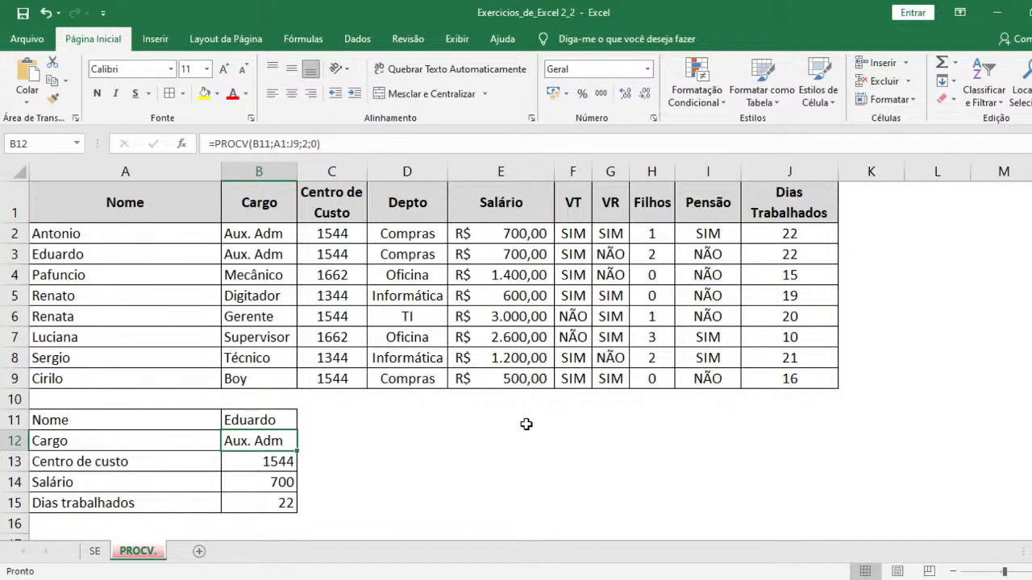
pyautogui.click(429, 579)
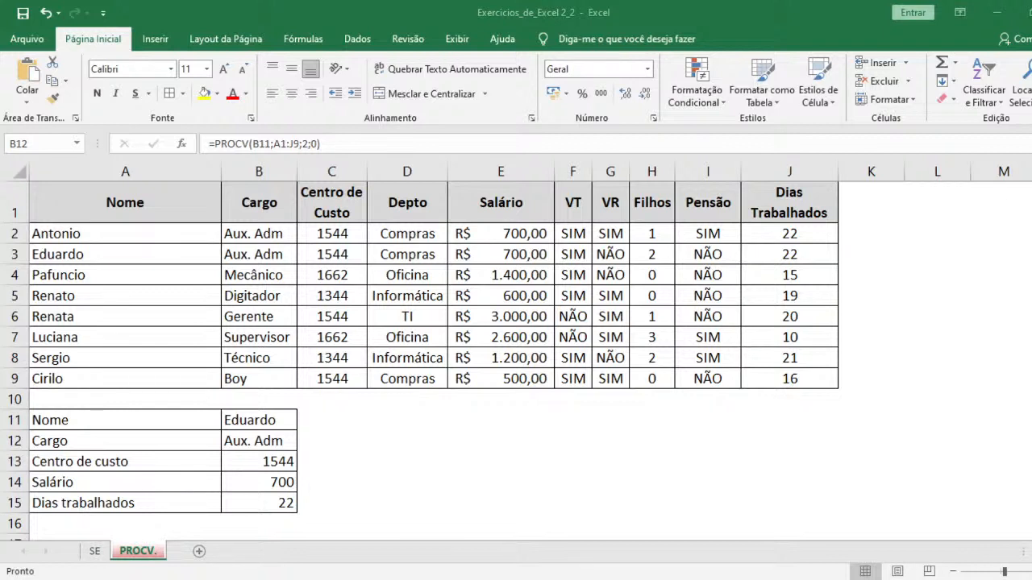